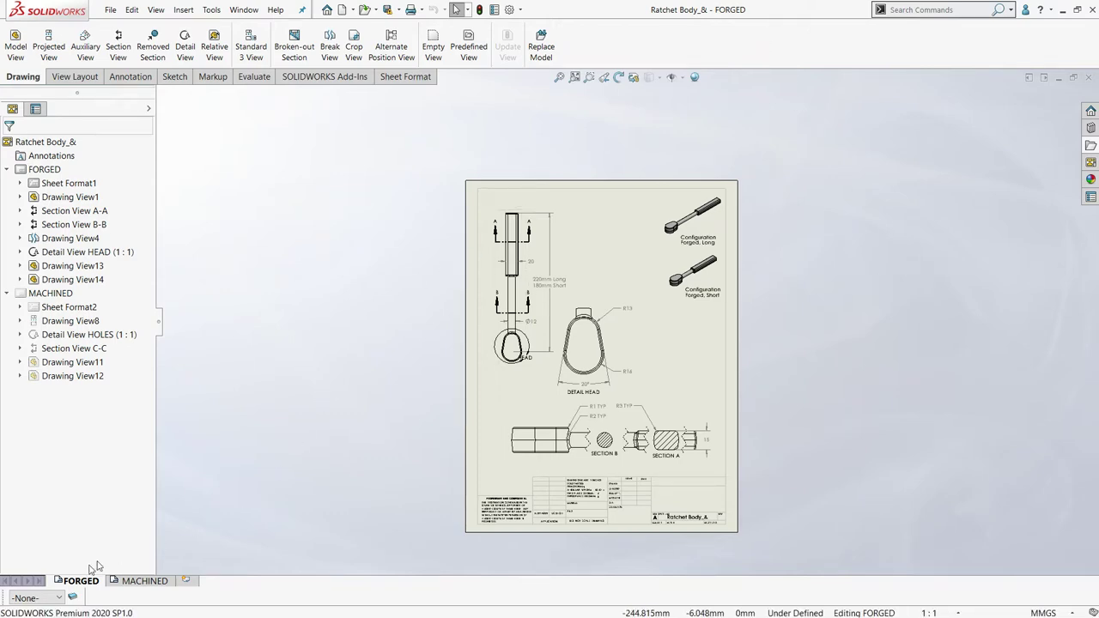
Step: Turn the Layer toolbar off and back on from the Toolbars menu
{"action": "right_click", "coordinate": [800, 36]}
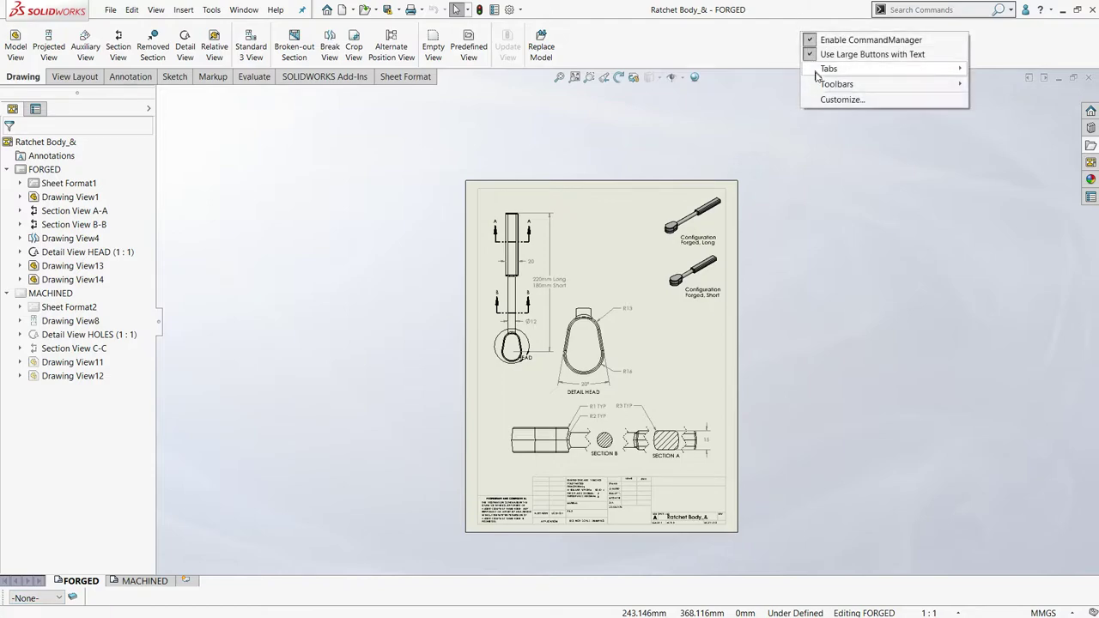
{"action": "mouse_move", "coordinate": [816, 72]}
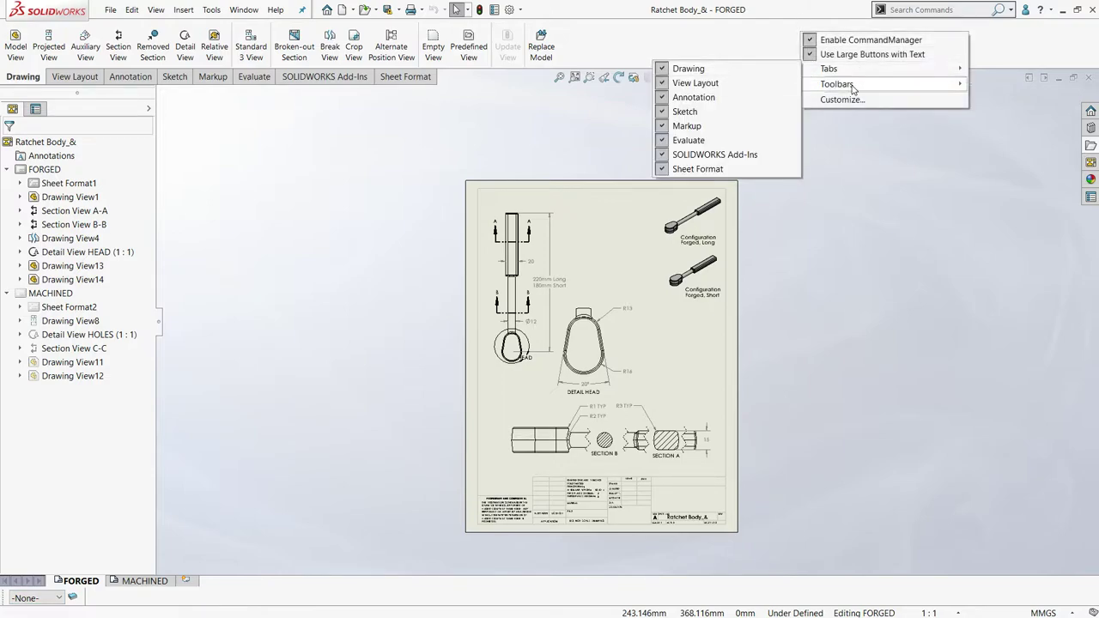
{"action": "left_click", "coordinate": [548, 285]}
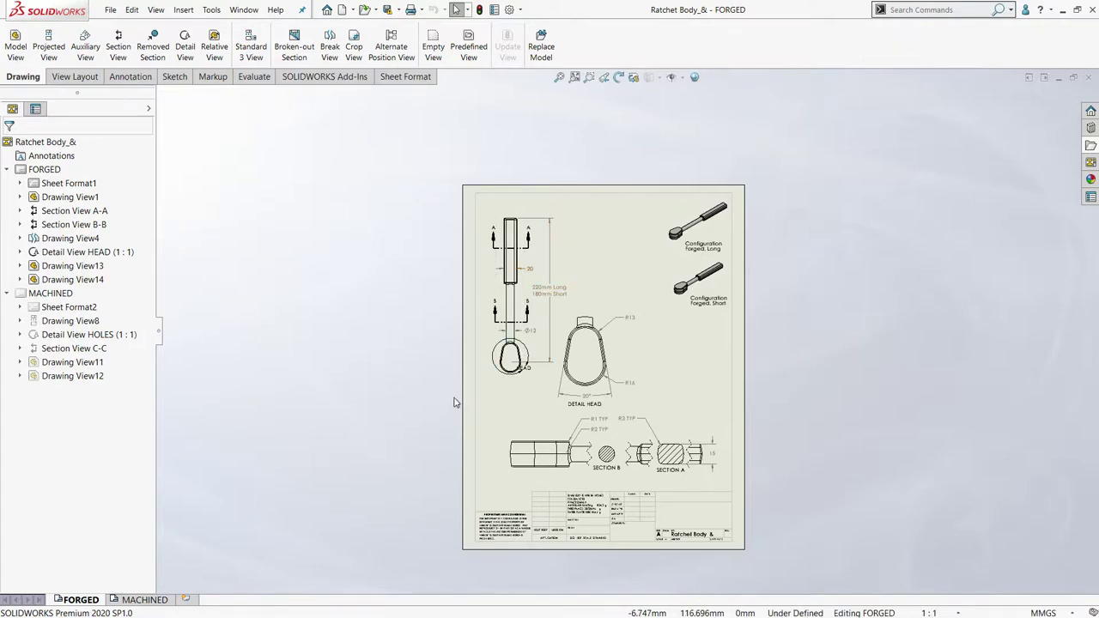
{"action": "scroll", "coordinate": [471, 378], "scroll_direction": "up", "scroll_amount": 1}
{"action": "scroll", "coordinate": [787, 371], "scroll_direction": "up", "scroll_amount": 1}
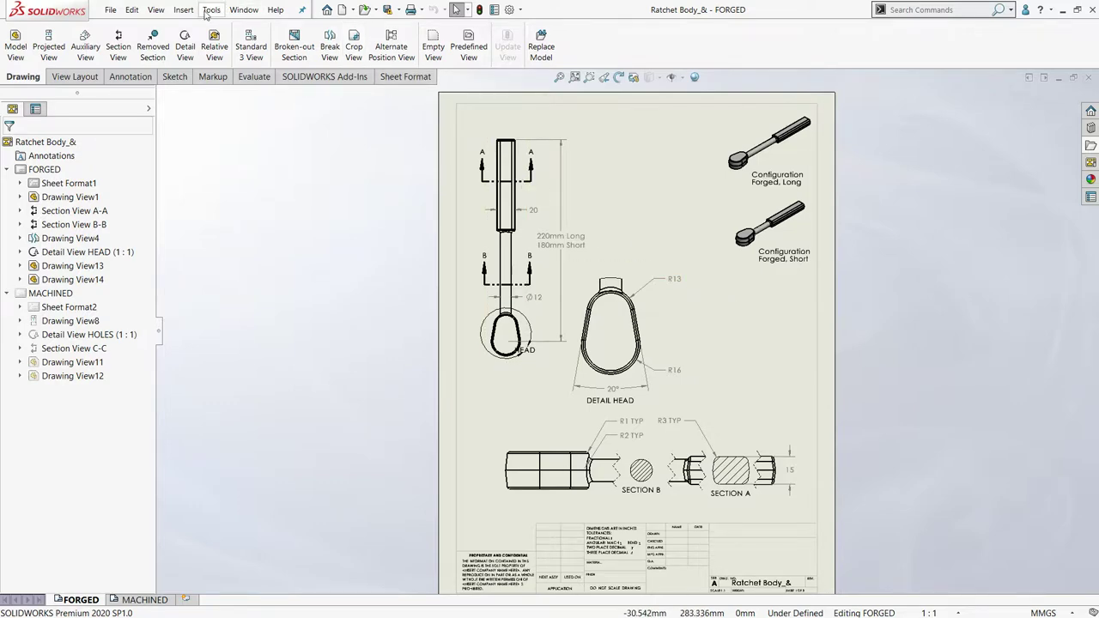
{"action": "right_click", "coordinate": [735, 39]}
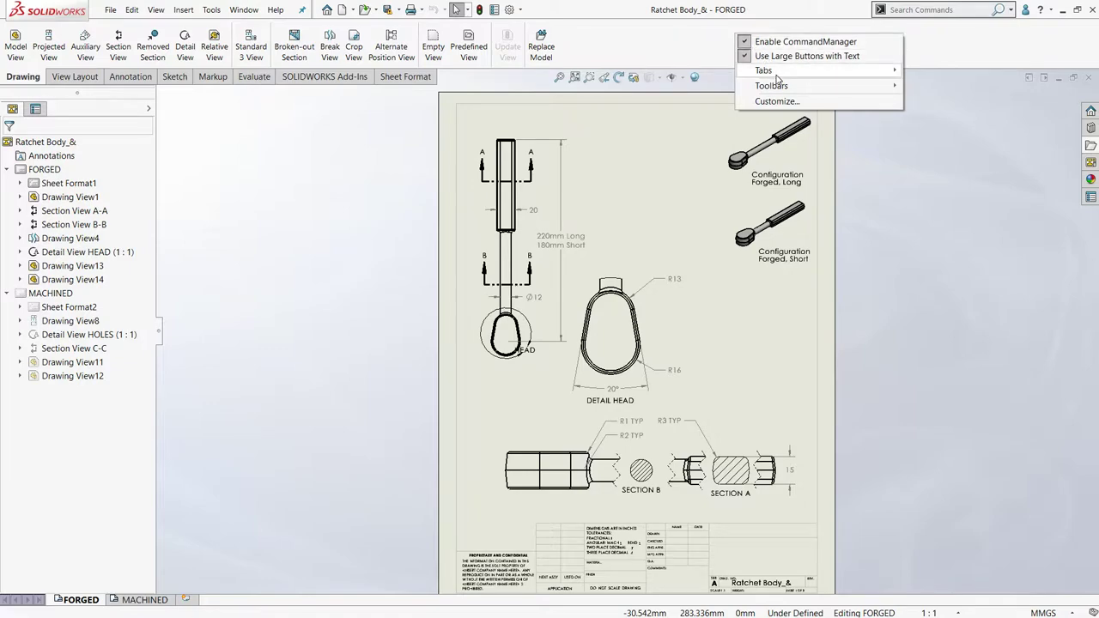
{"action": "mouse_move", "coordinate": [773, 86]}
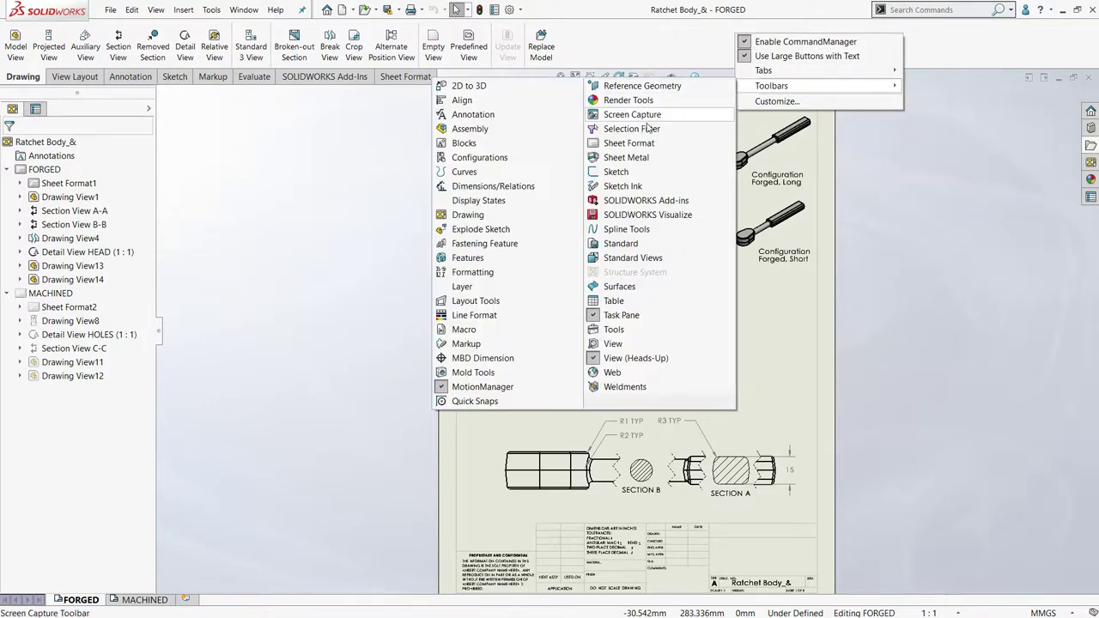
{"action": "left_click", "coordinate": [462, 286]}
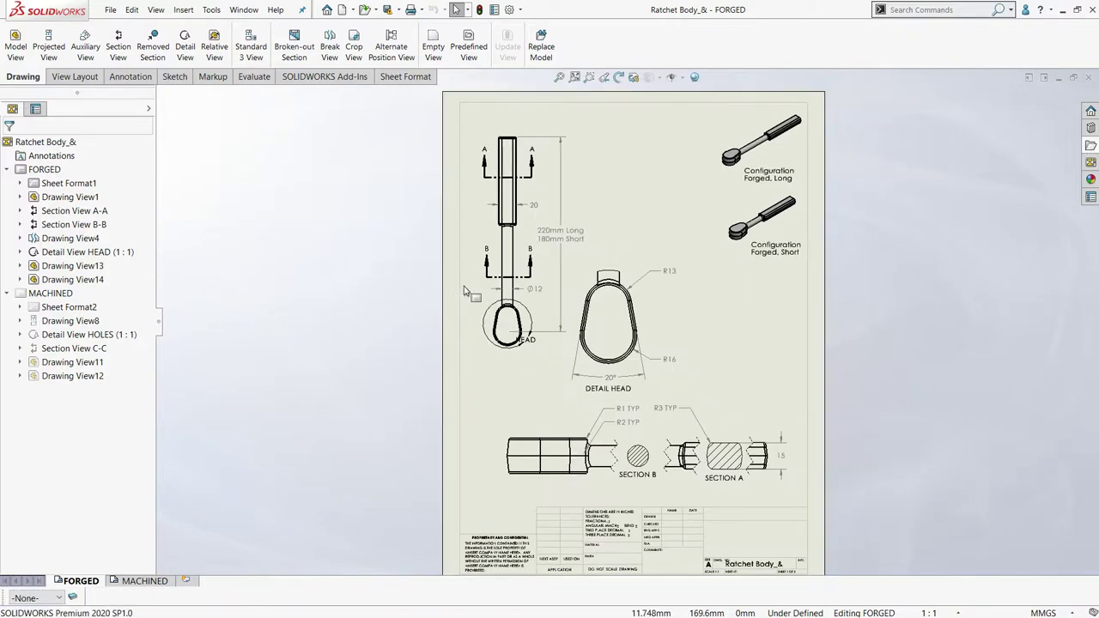
{"action": "left_click", "coordinate": [184, 10]}
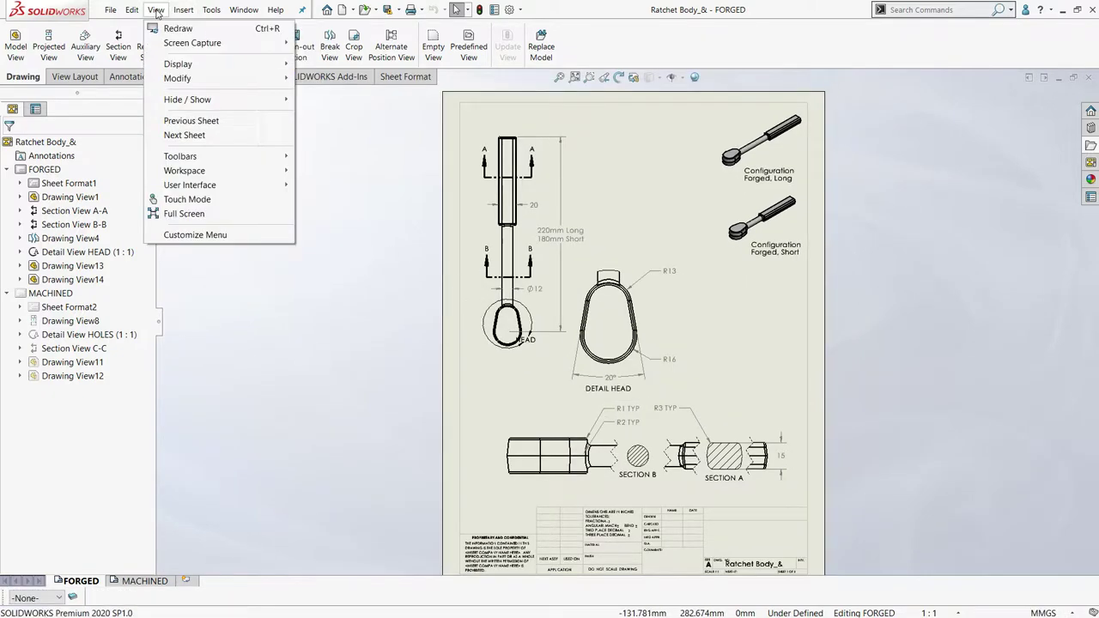
{"action": "left_click", "coordinate": [209, 10]}
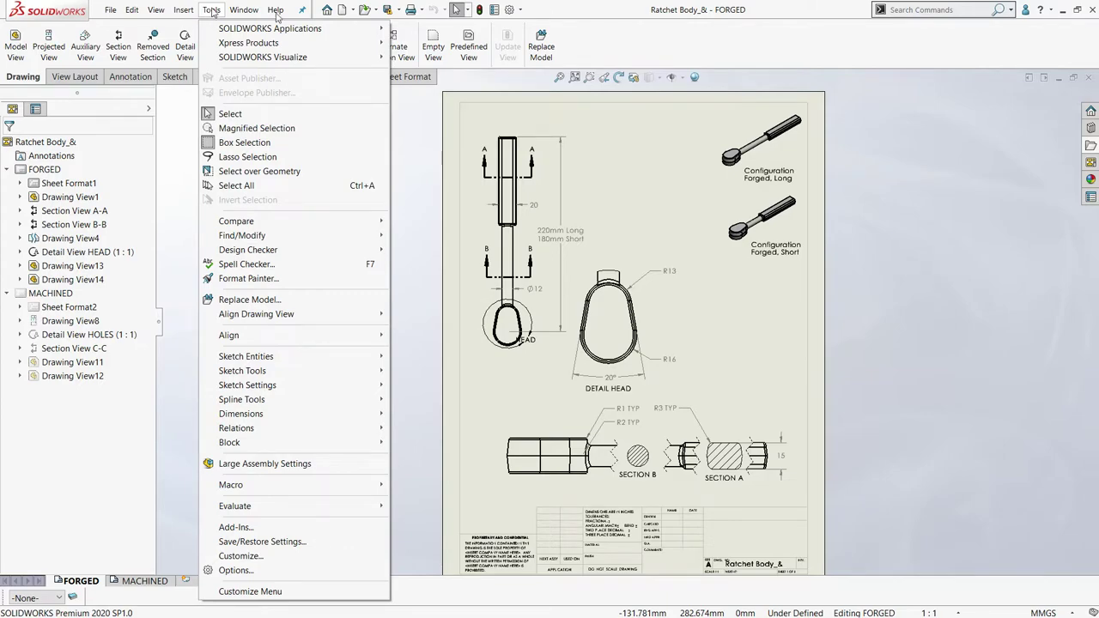
{"action": "left_click", "coordinate": [244, 10]}
{"action": "left_click", "coordinate": [927, 12]}
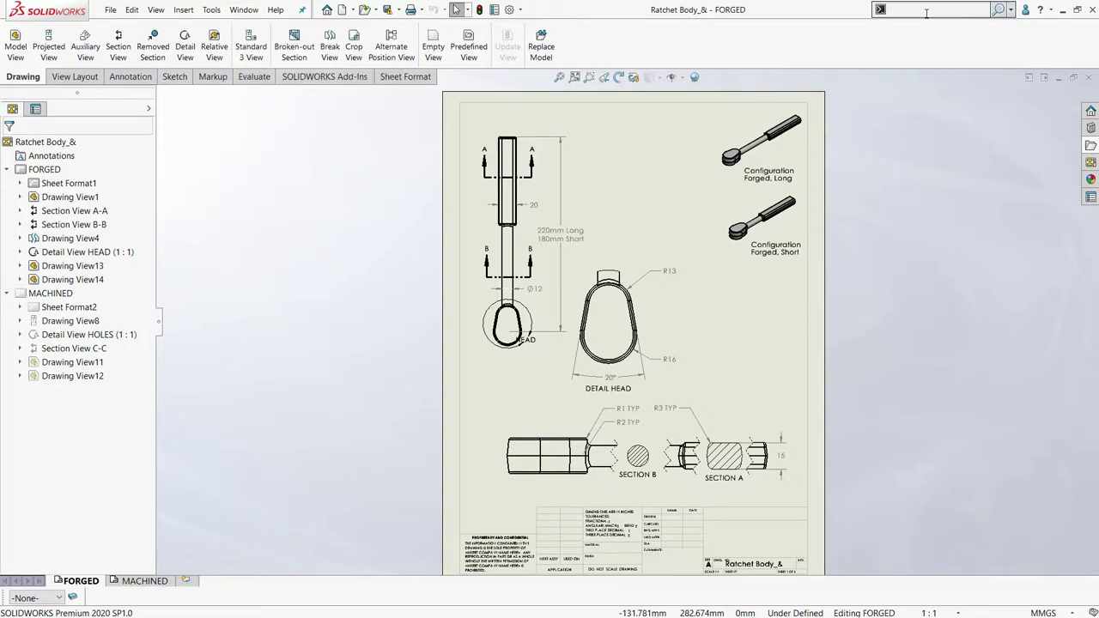
{"action": "type", "text": "laye"}
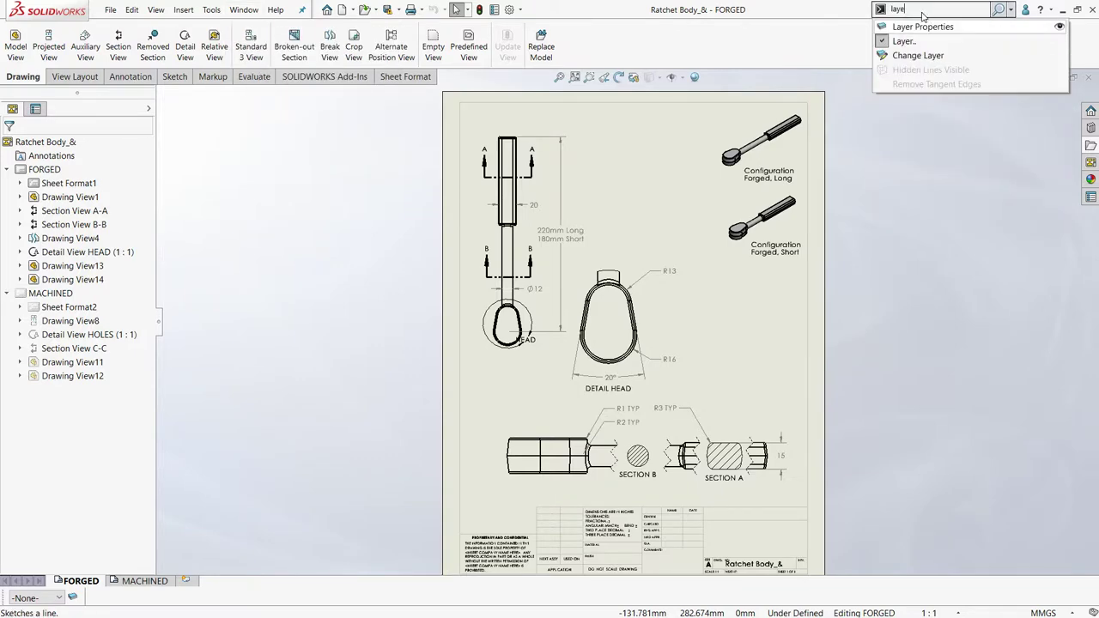
{"action": "left_click", "coordinate": [1059, 27]}
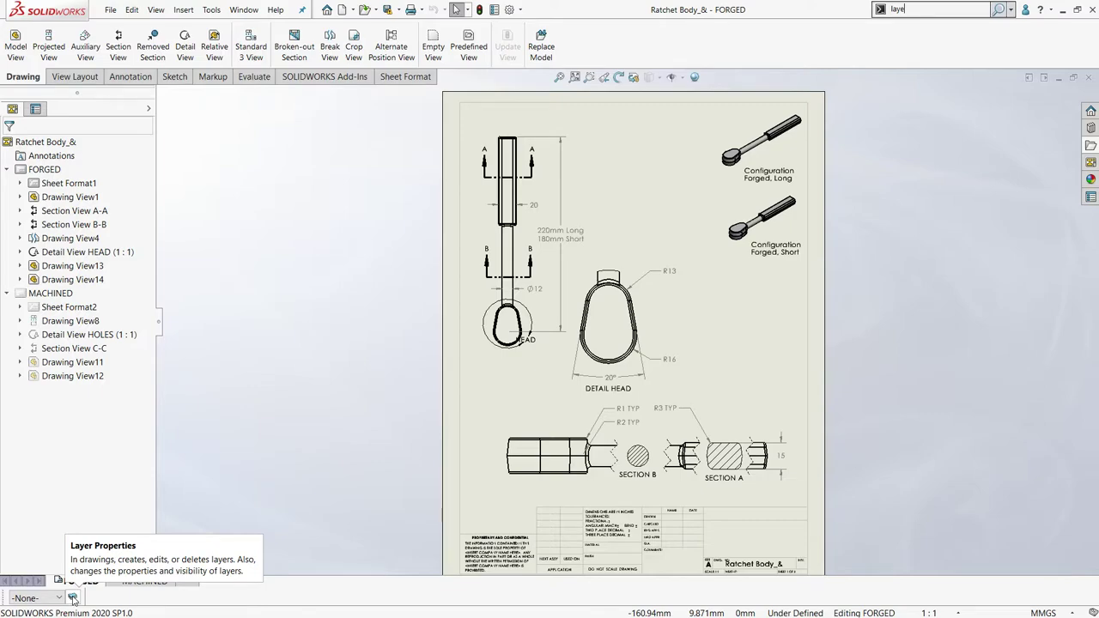
{"action": "left_click", "coordinate": [73, 598]}
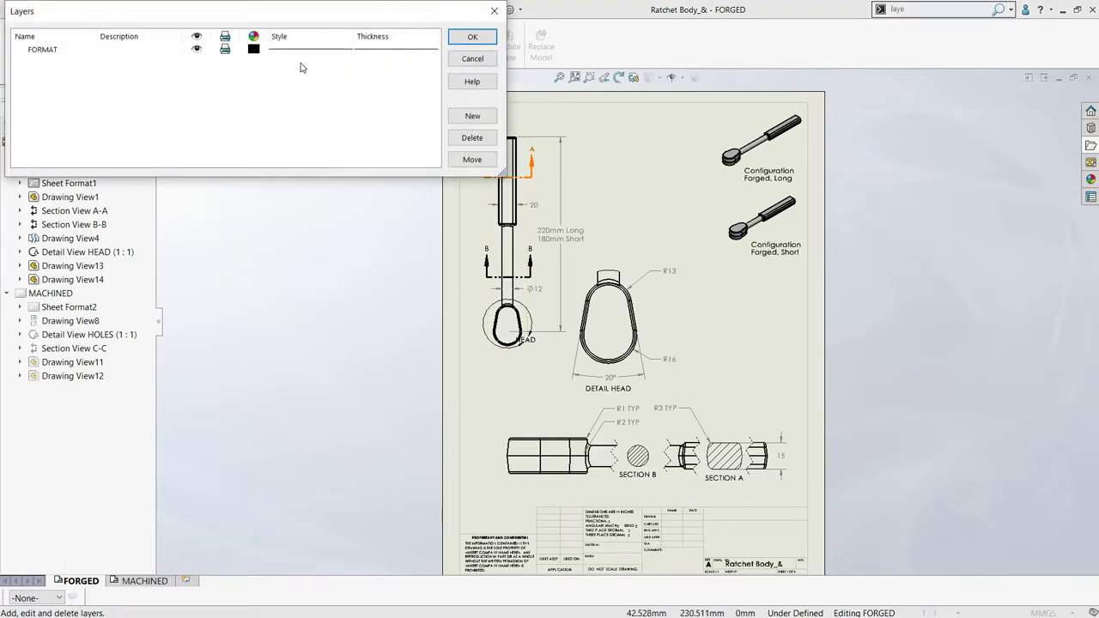
Step: Create a blue layer named Dimension, then add another new layer
{"action": "left_click", "coordinate": [474, 116]}
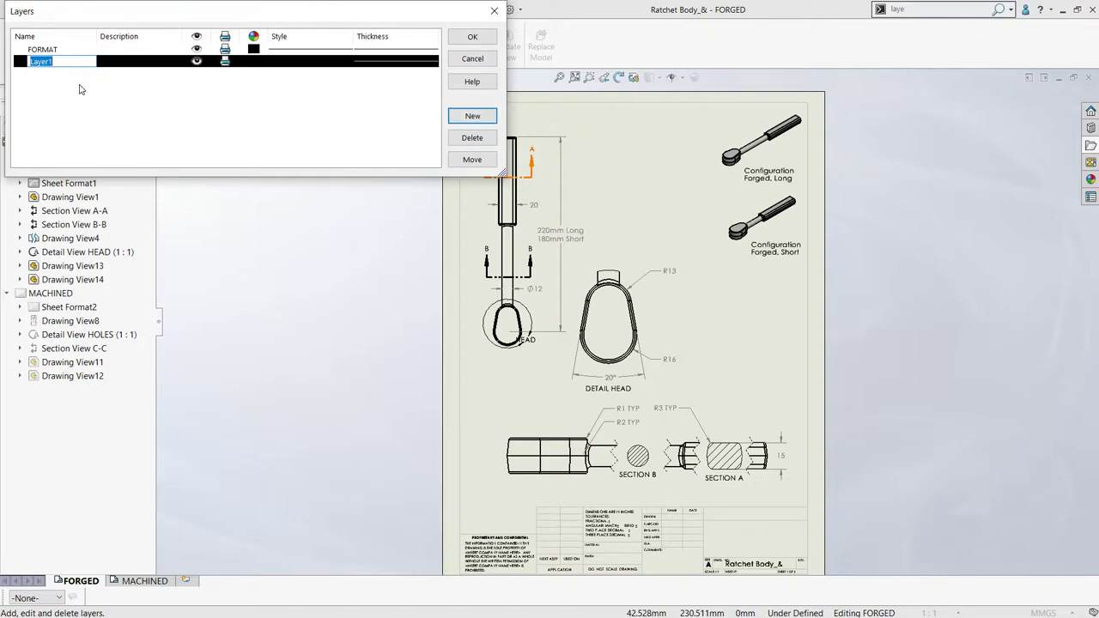
{"action": "type", "text": "Dimension"}
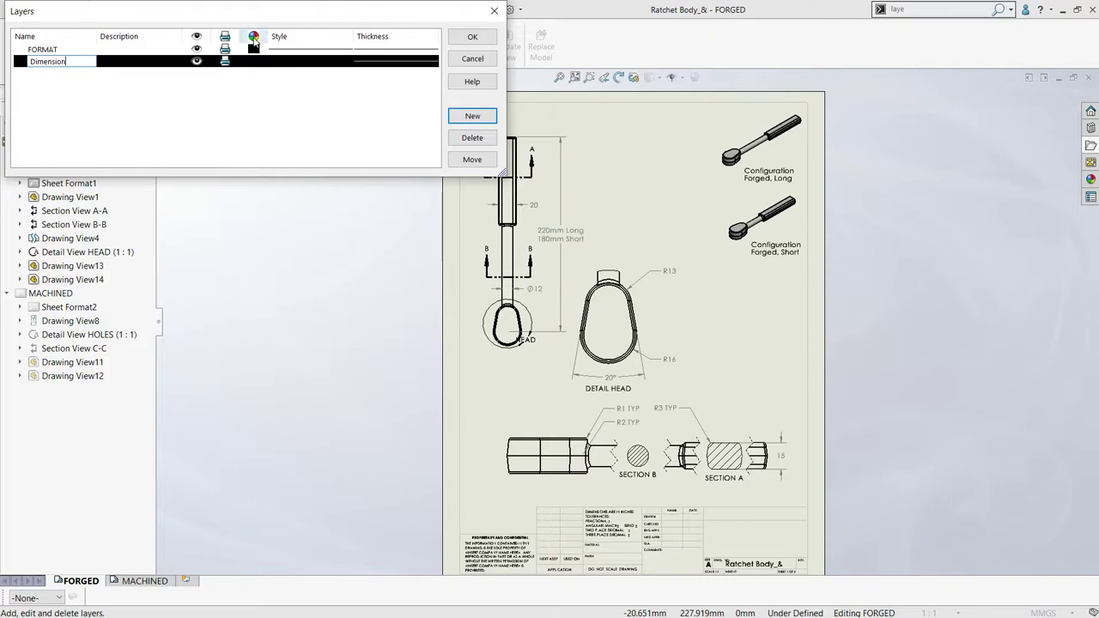
{"action": "key", "text": "Return"}
{"action": "left_click", "coordinate": [254, 62]}
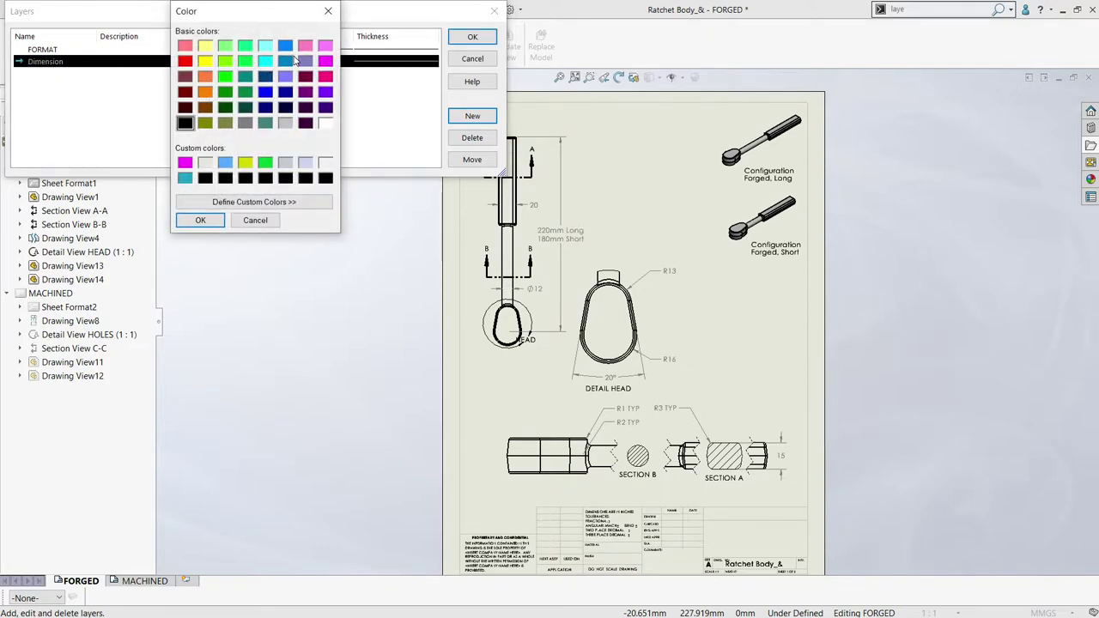
{"action": "left_click", "coordinate": [266, 61]}
{"action": "left_click", "coordinate": [285, 45]}
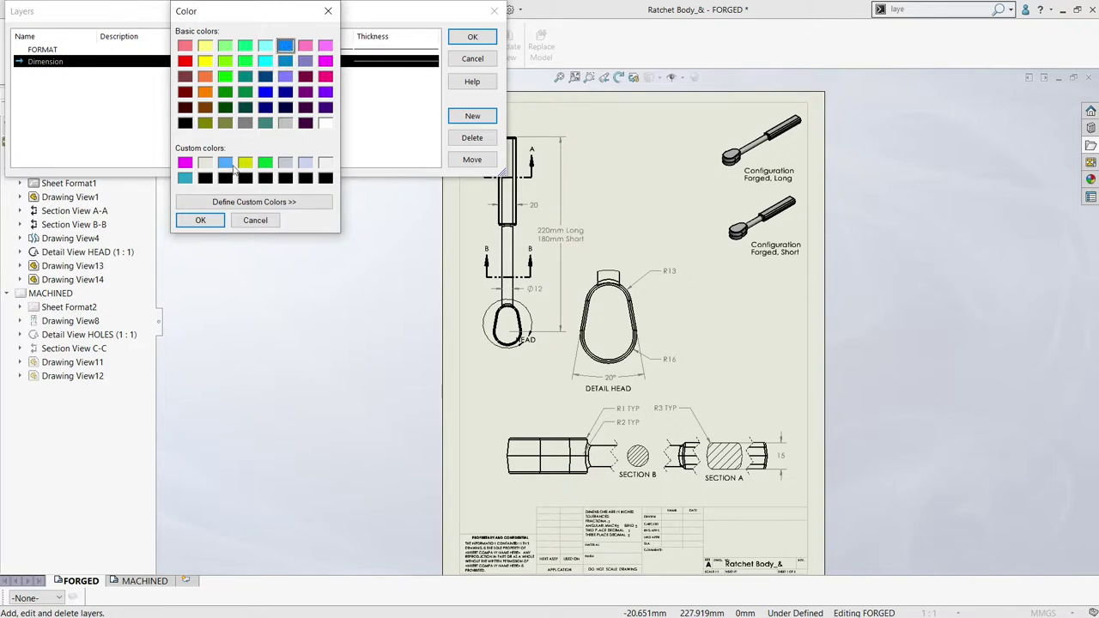
{"action": "left_click", "coordinate": [201, 221]}
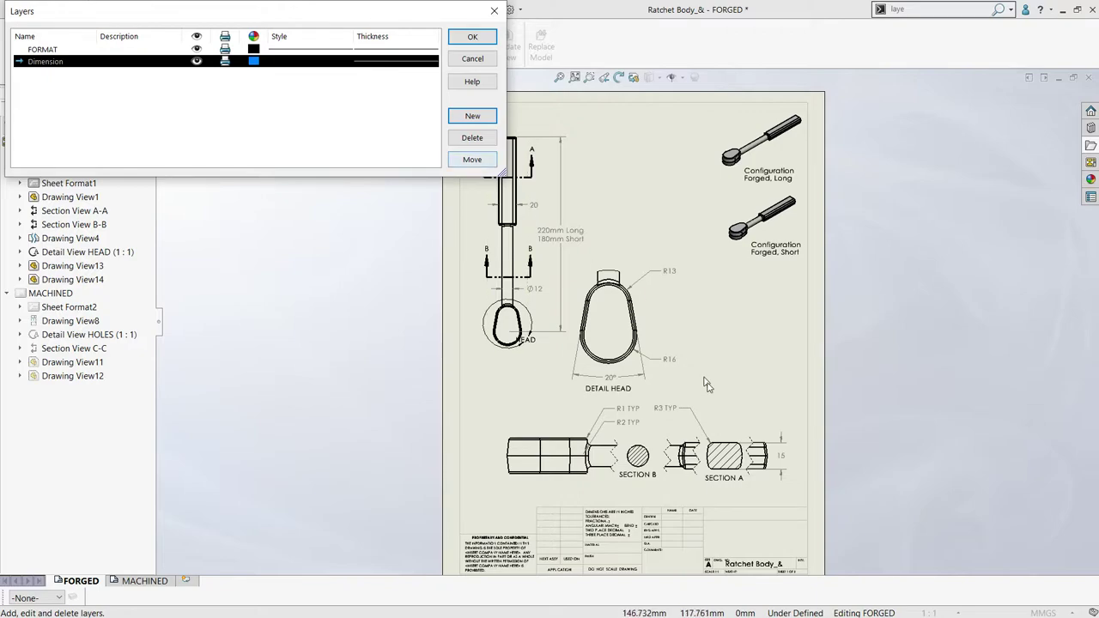
{"action": "scroll", "coordinate": [764, 438], "scroll_direction": "down", "scroll_amount": 2}
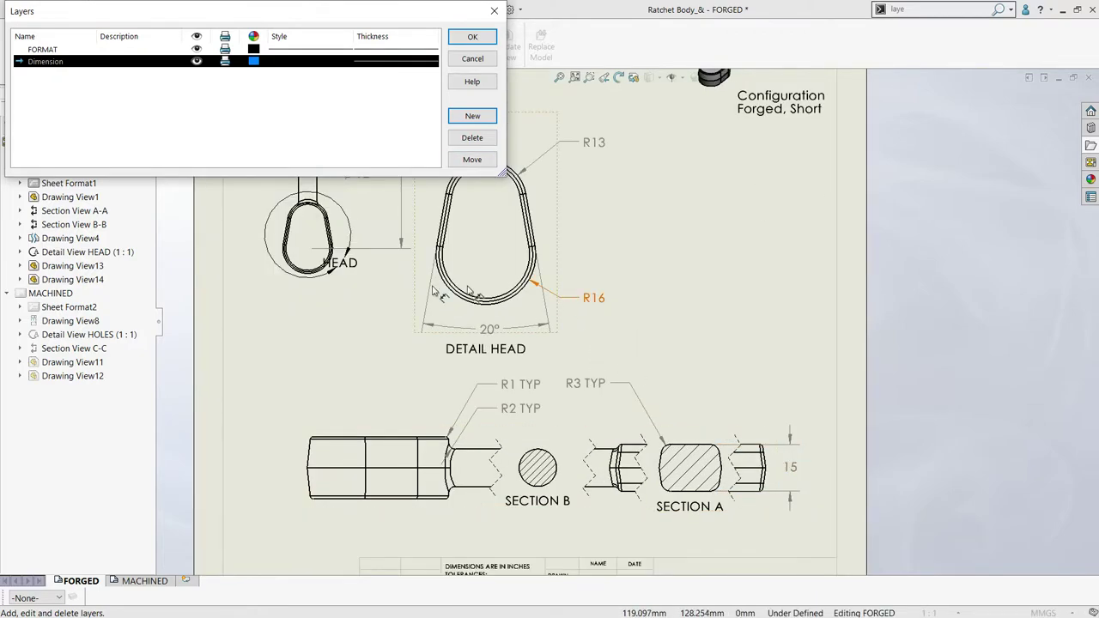
{"action": "scroll", "coordinate": [627, 322], "scroll_direction": "up", "scroll_amount": 2}
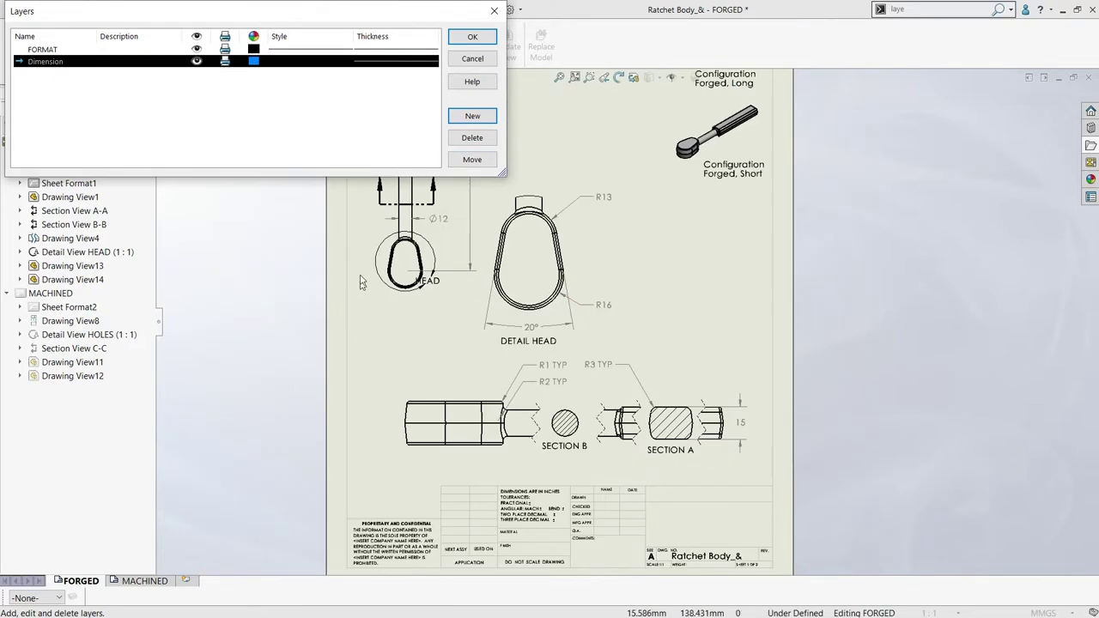
{"action": "left_click", "coordinate": [471, 118]}
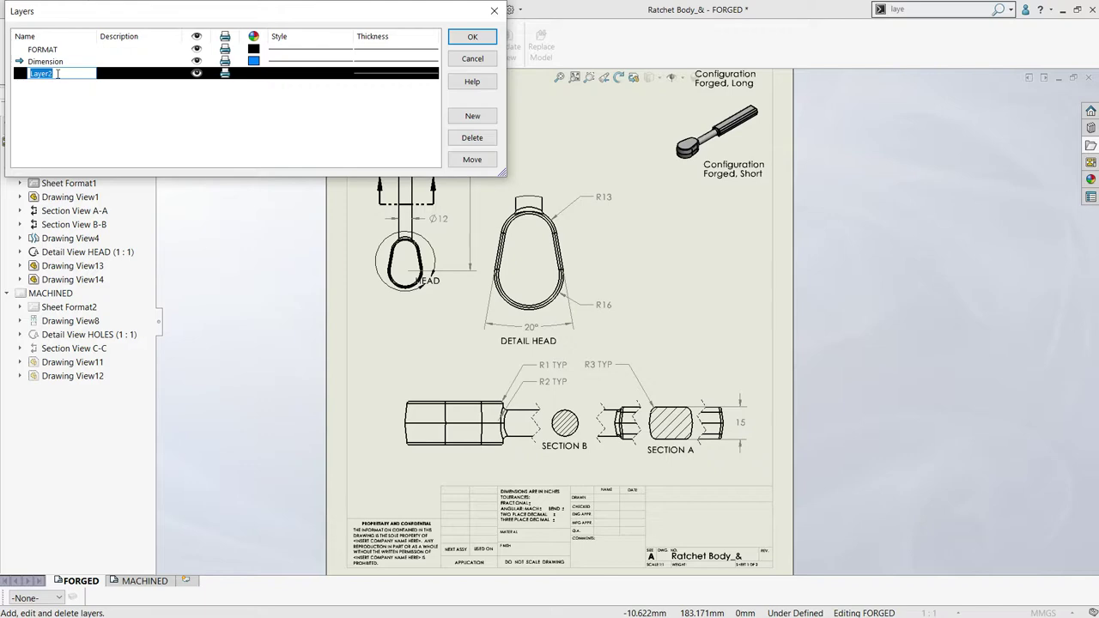
Step: Name the second new layer Text and colour it magenta
{"action": "type", "text": "Text"}
{"action": "left_click", "coordinate": [253, 74]}
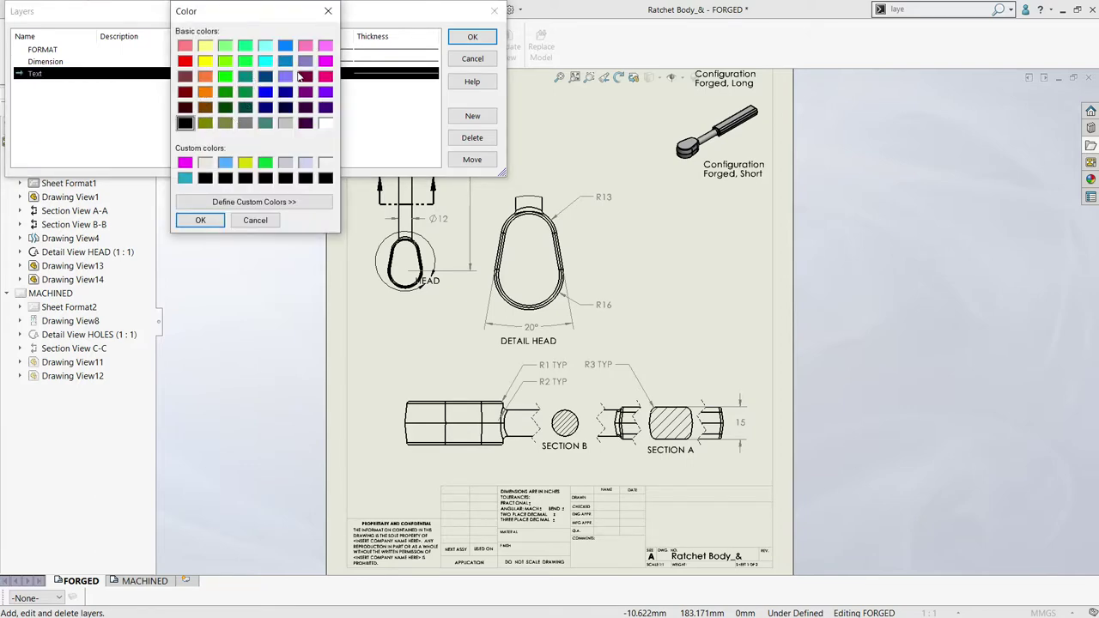
{"action": "left_click", "coordinate": [326, 76]}
{"action": "left_click", "coordinate": [211, 220]}
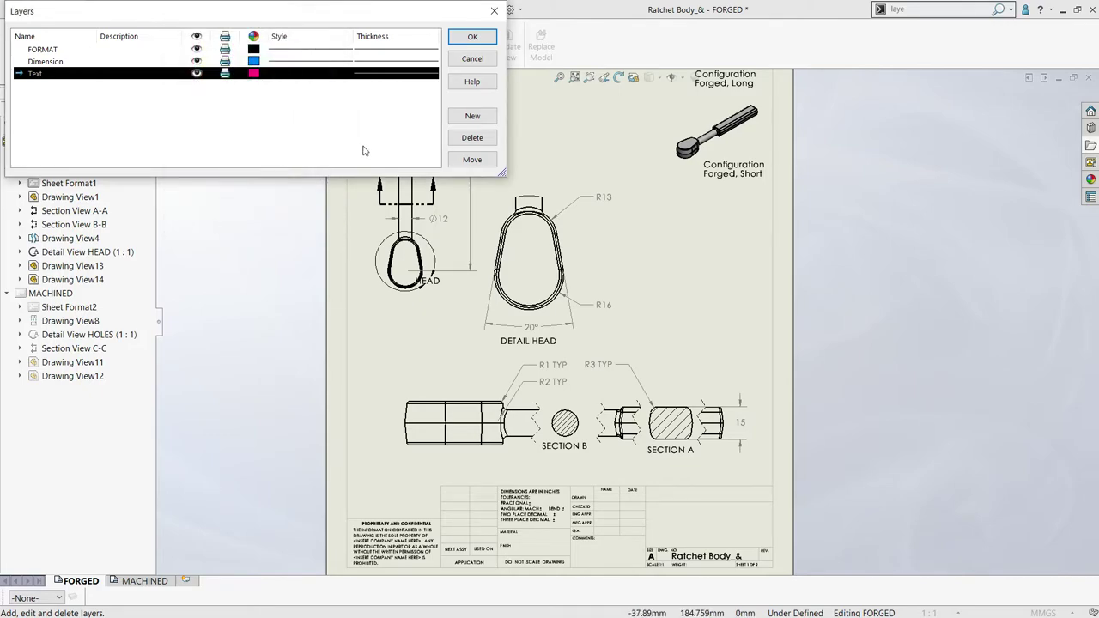
{"action": "scroll", "coordinate": [570, 246], "scroll_direction": "down", "scroll_amount": 3}
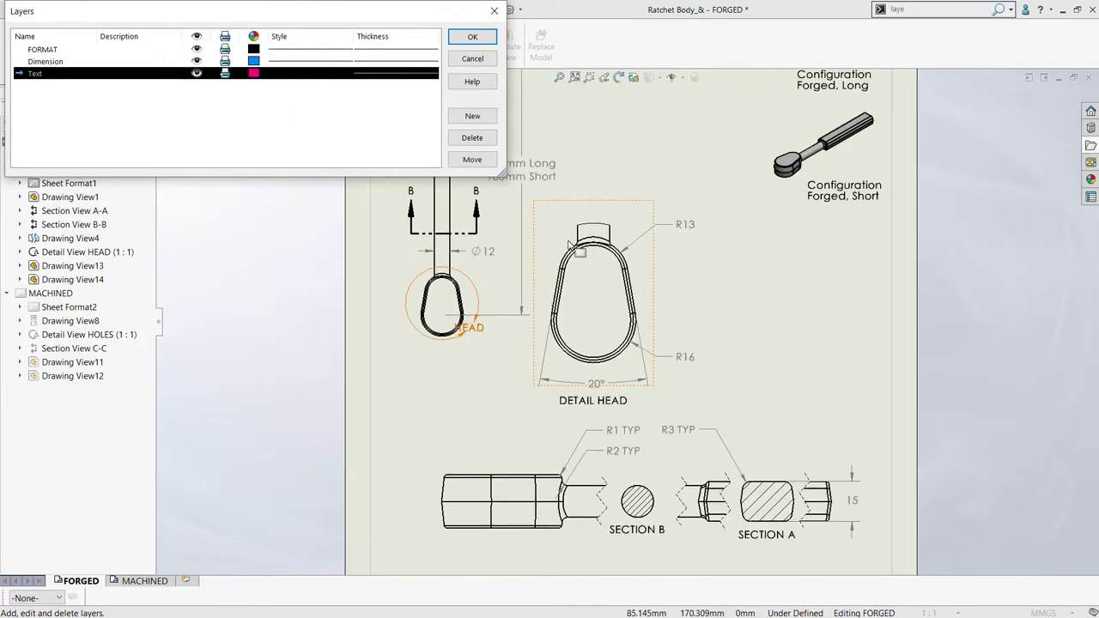
Step: Add a C Line layer coloured cyan with the Center line style
{"action": "left_click", "coordinate": [483, 120]}
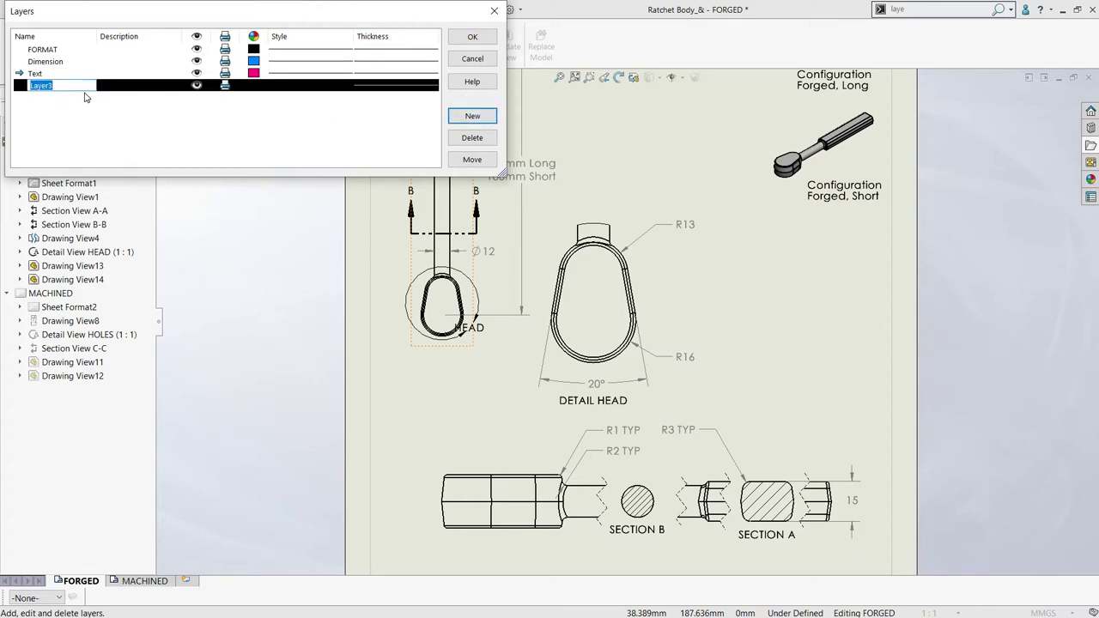
{"action": "type", "text": "C Line"}
{"action": "left_click", "coordinate": [252, 89]}
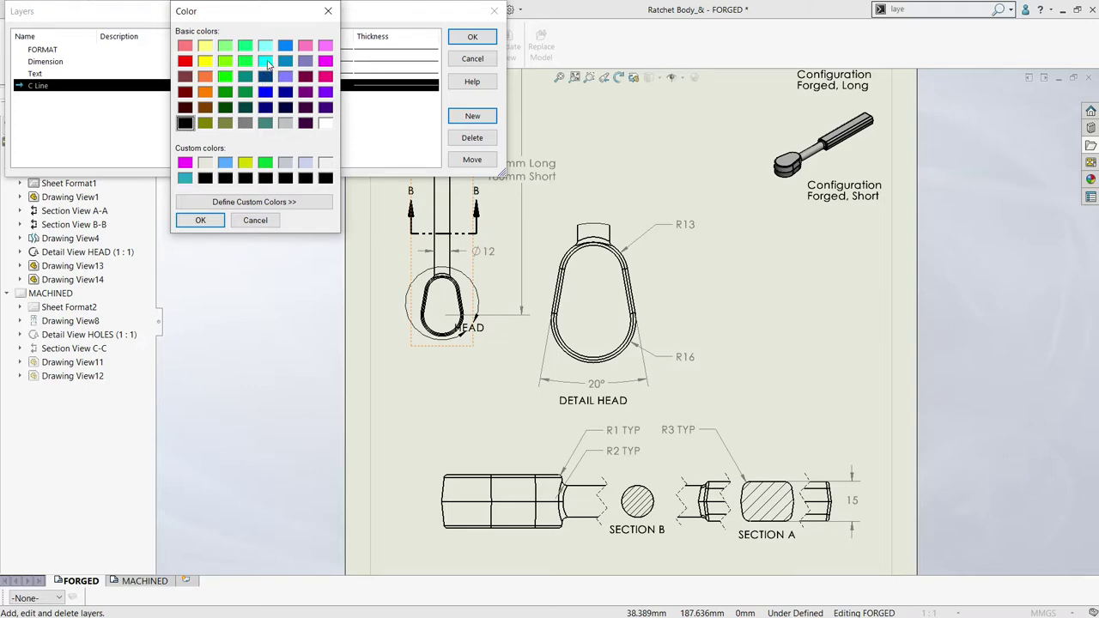
{"action": "left_click", "coordinate": [267, 63]}
{"action": "left_click", "coordinate": [200, 220]}
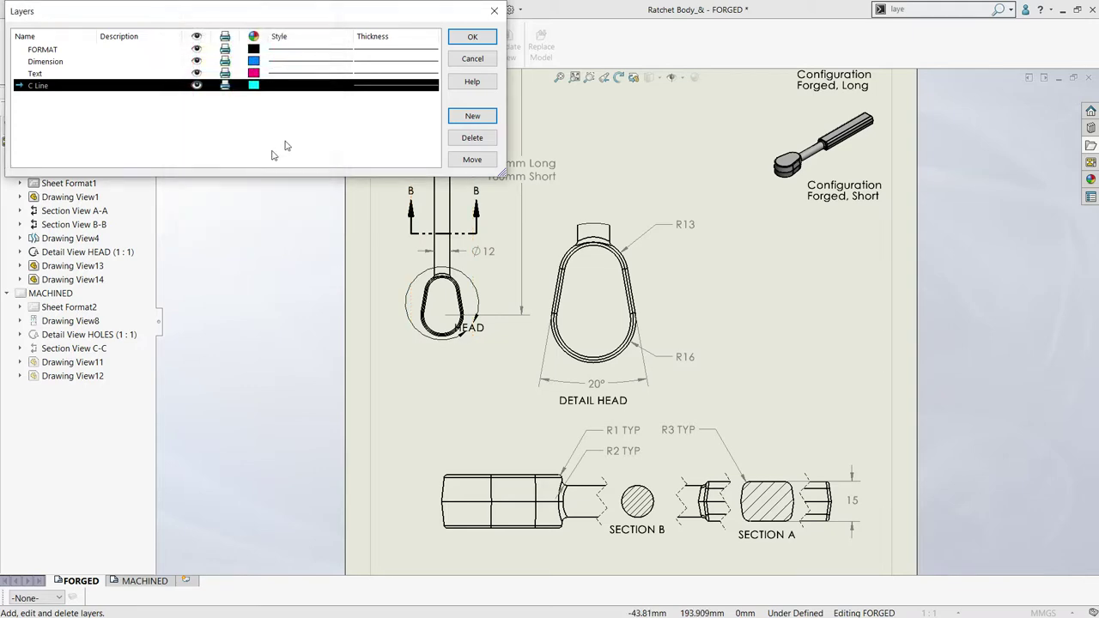
{"action": "left_click", "coordinate": [378, 86]}
{"action": "left_click", "coordinate": [354, 87]}
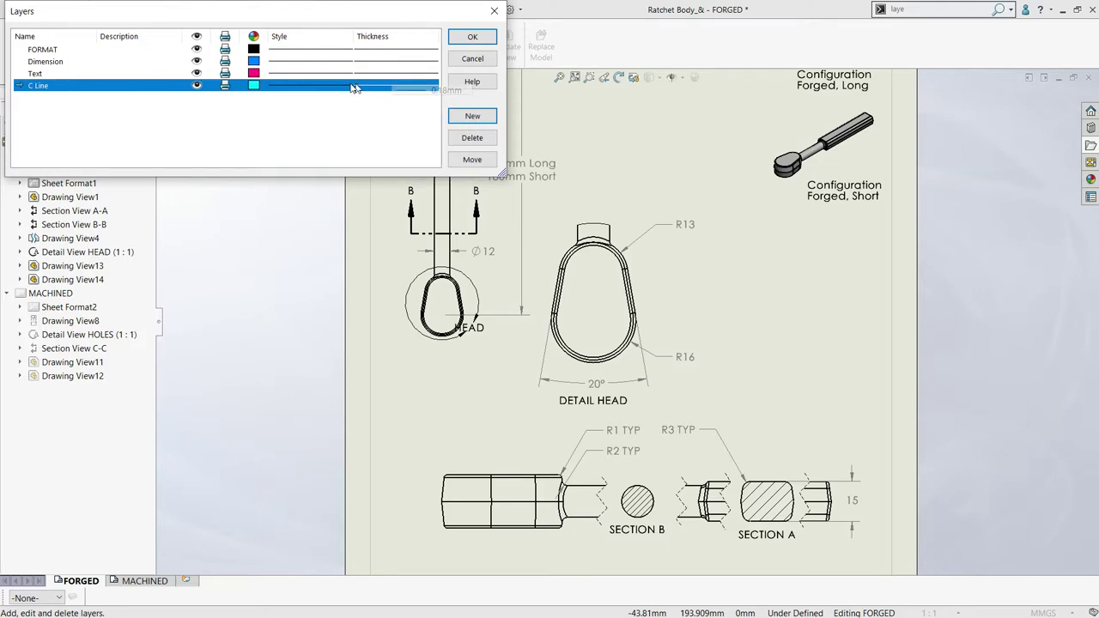
{"action": "left_click", "coordinate": [324, 88]}
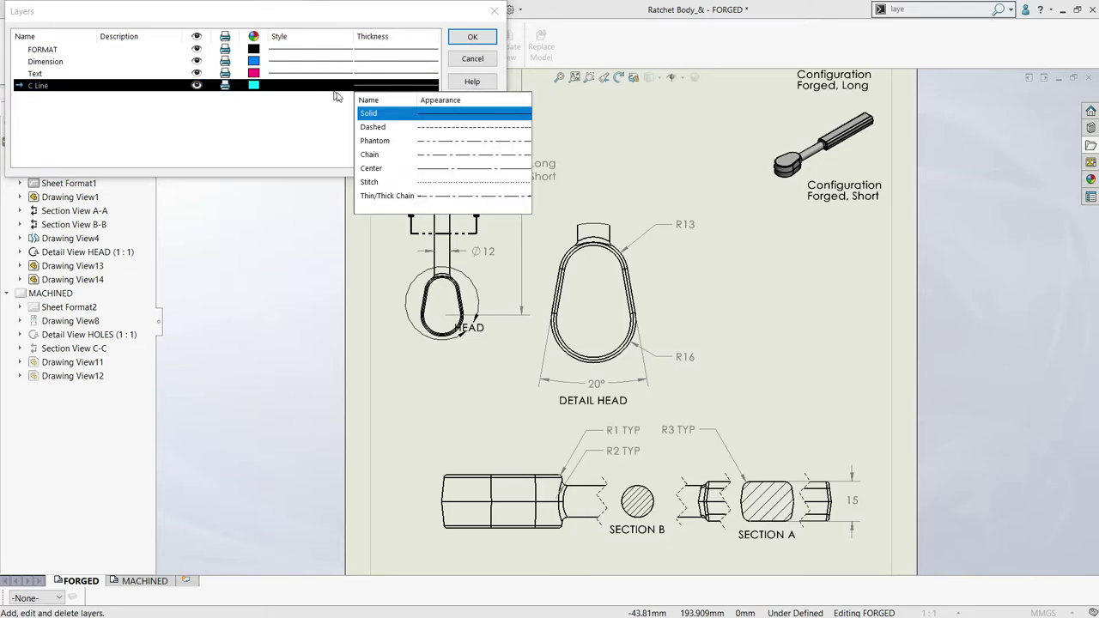
{"action": "left_click", "coordinate": [433, 173]}
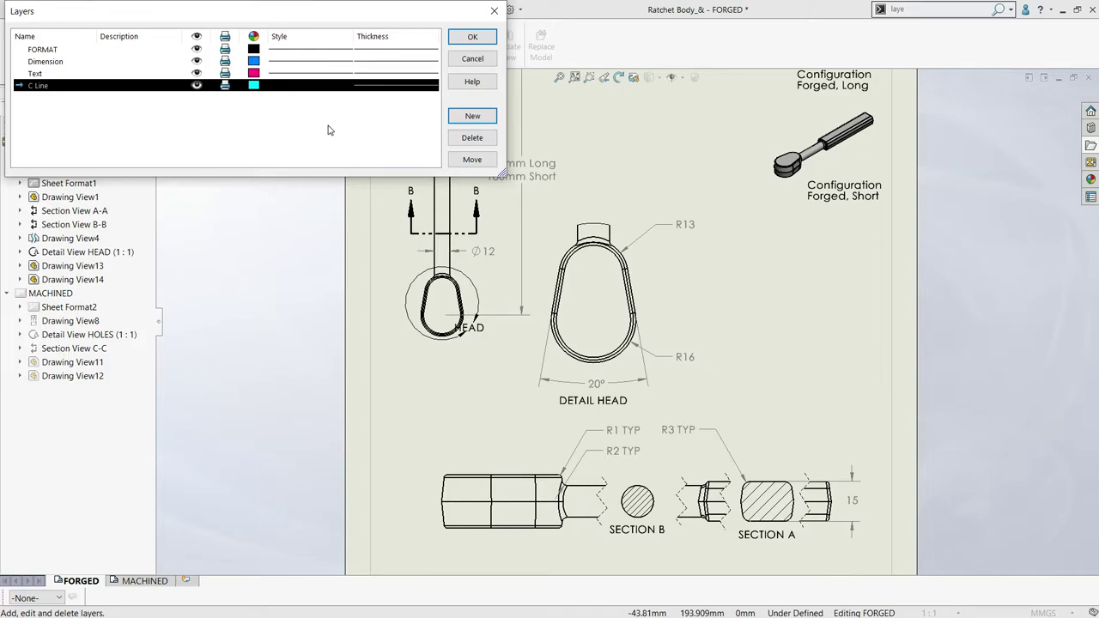
Step: Close the Layers dialog, fit the sheet, and keep C Line as the current layer
{"action": "left_click", "coordinate": [483, 36]}
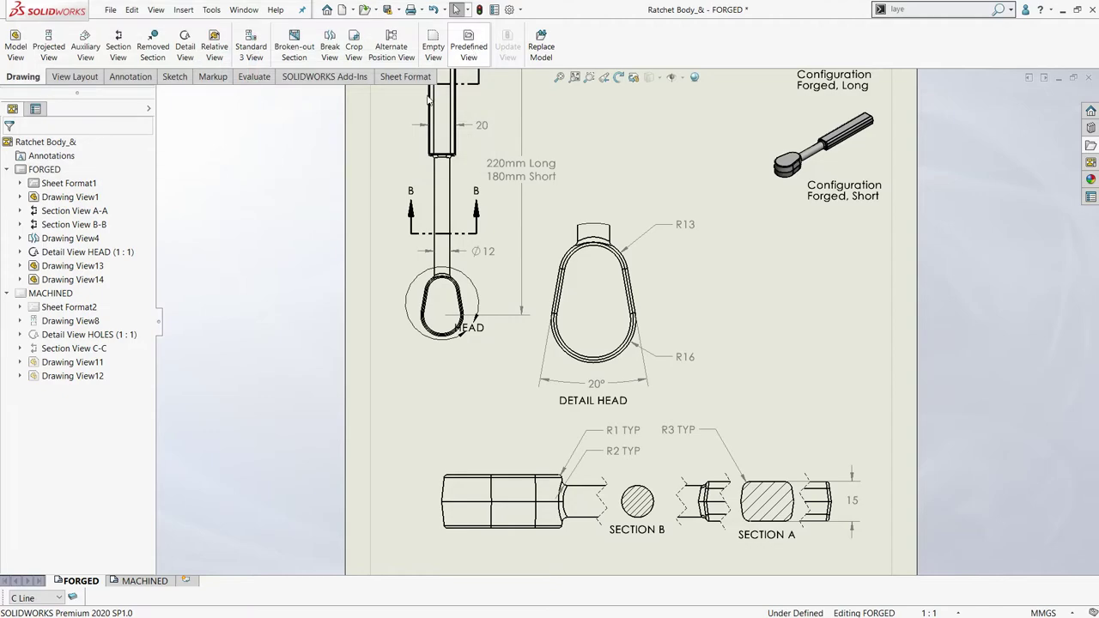
{"action": "key", "text": "f"}
{"action": "left_click", "coordinate": [34, 597]}
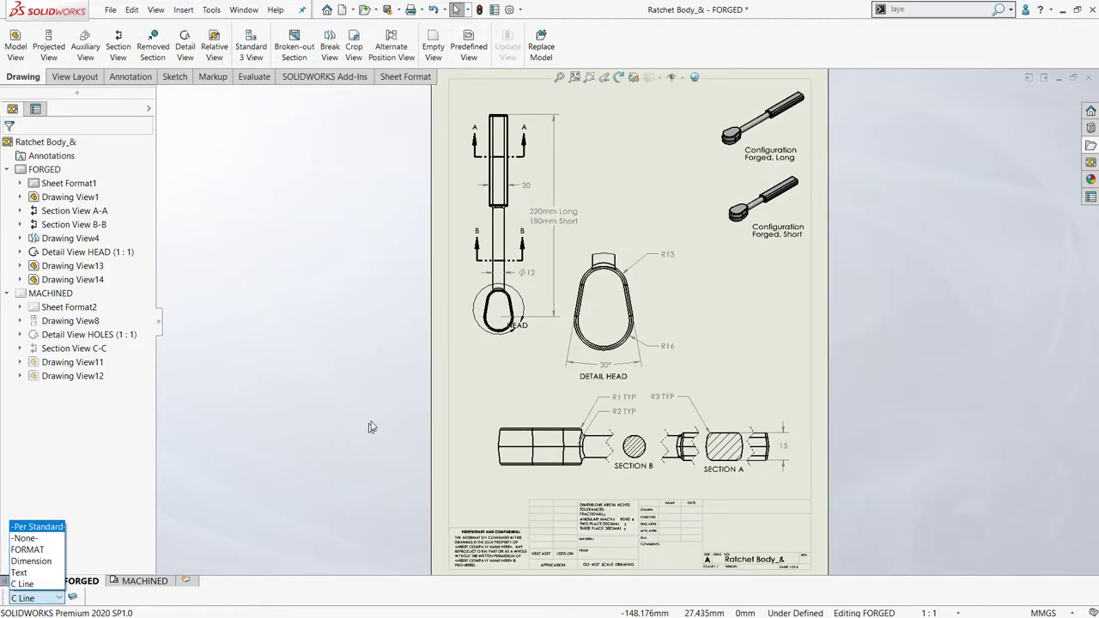
{"action": "left_click", "coordinate": [464, 401]}
Step: Box-select the dimensions and notes across the sheet
{"action": "scroll", "coordinate": [638, 421], "scroll_direction": "down", "scroll_amount": 2}
{"action": "scroll", "coordinate": [643, 378], "scroll_direction": "up", "scroll_amount": 4}
{"action": "scroll", "coordinate": [642, 378], "scroll_direction": "up", "scroll_amount": 2}
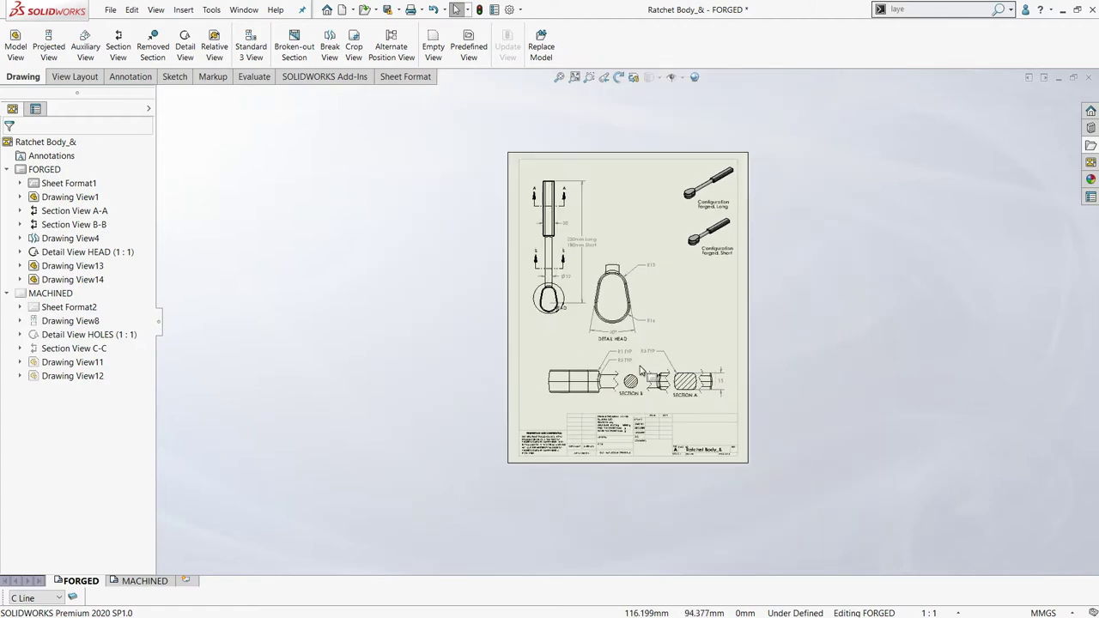
{"action": "scroll", "coordinate": [506, 143], "scroll_direction": "down", "scroll_amount": 2}
{"action": "left_click_drag", "start_coordinate": [505, 142], "coordinate": [790, 439]}
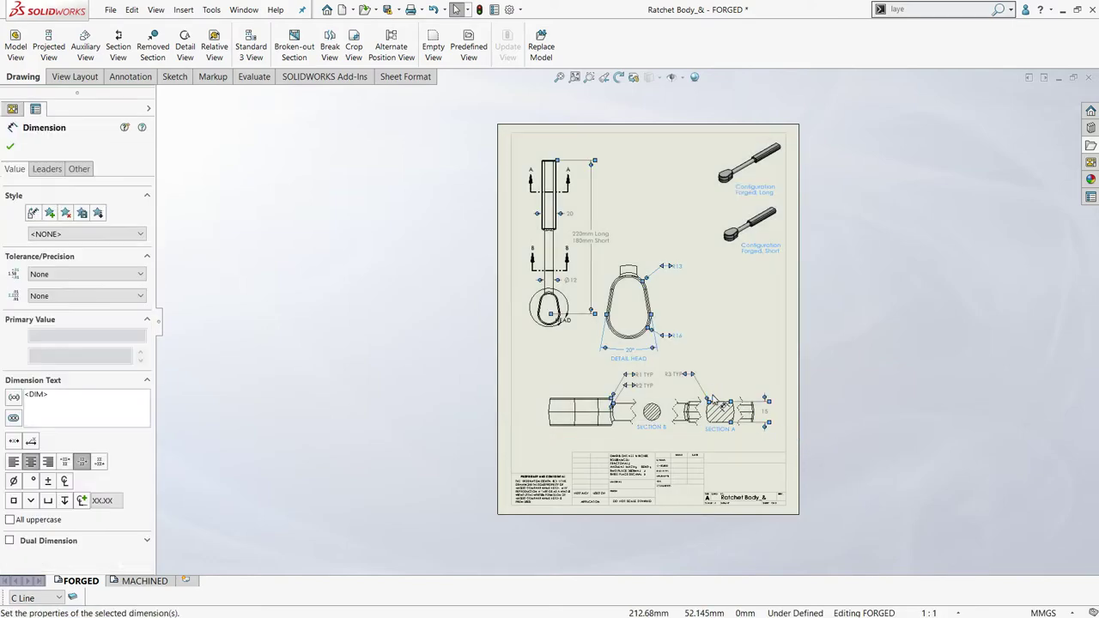
Step: Deselect the section labels and configuration notes, then assign the remaining dimensions to the Dimension layer
{"action": "scroll", "coordinate": [710, 438], "scroll_direction": "down", "scroll_amount": 3}
{"action": "left_click", "coordinate": [710, 431]}
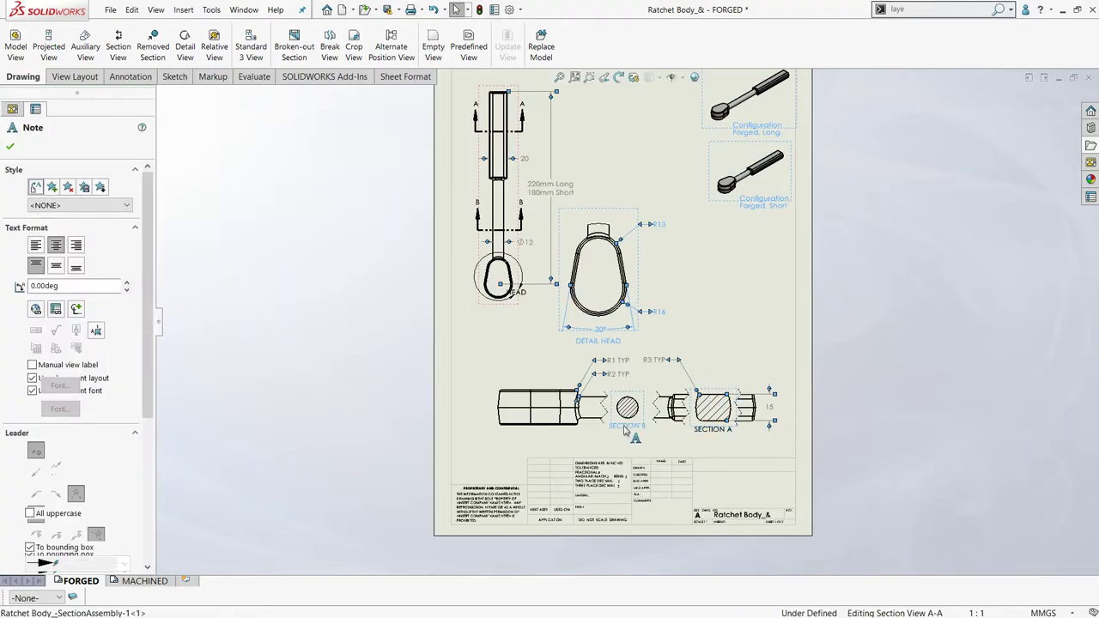
{"action": "left_click", "coordinate": [625, 426]}
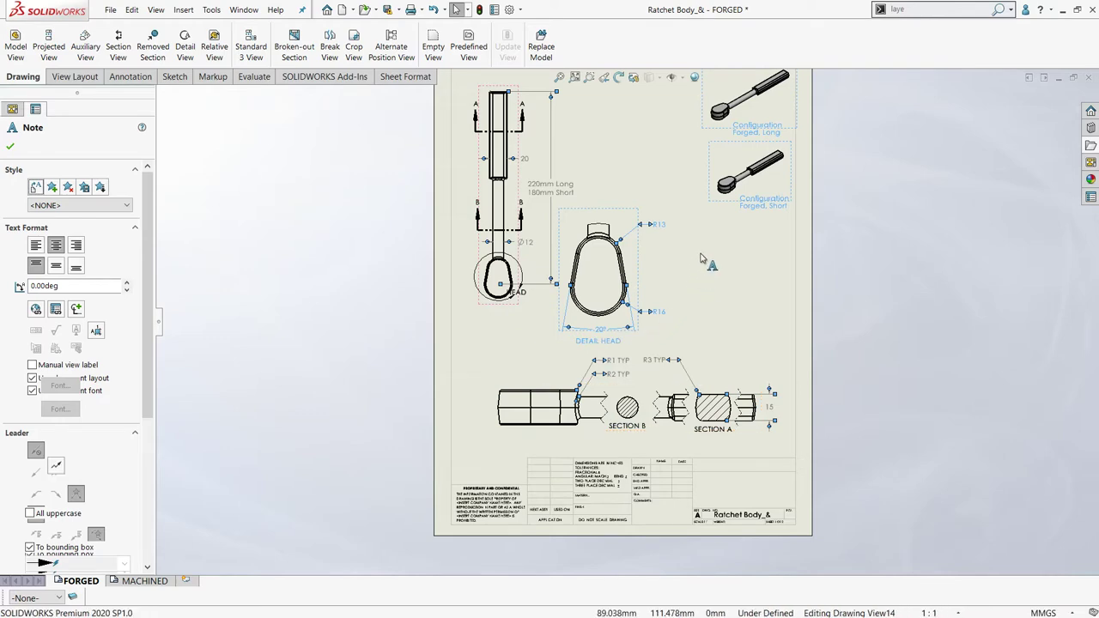
{"action": "left_click", "coordinate": [726, 211]}
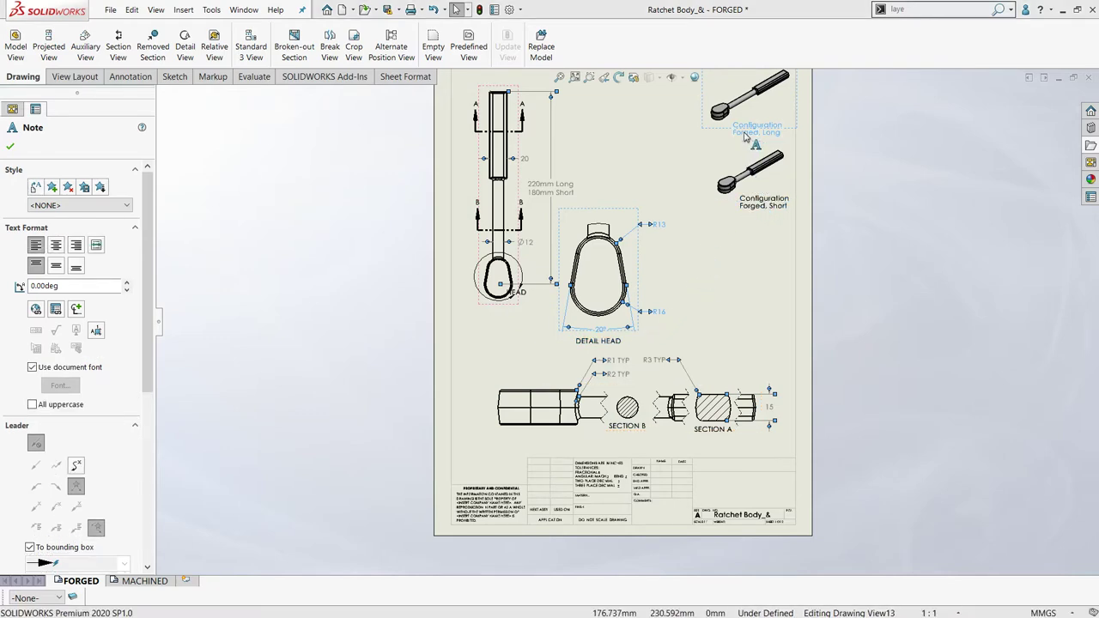
{"action": "left_click", "coordinate": [519, 242]}
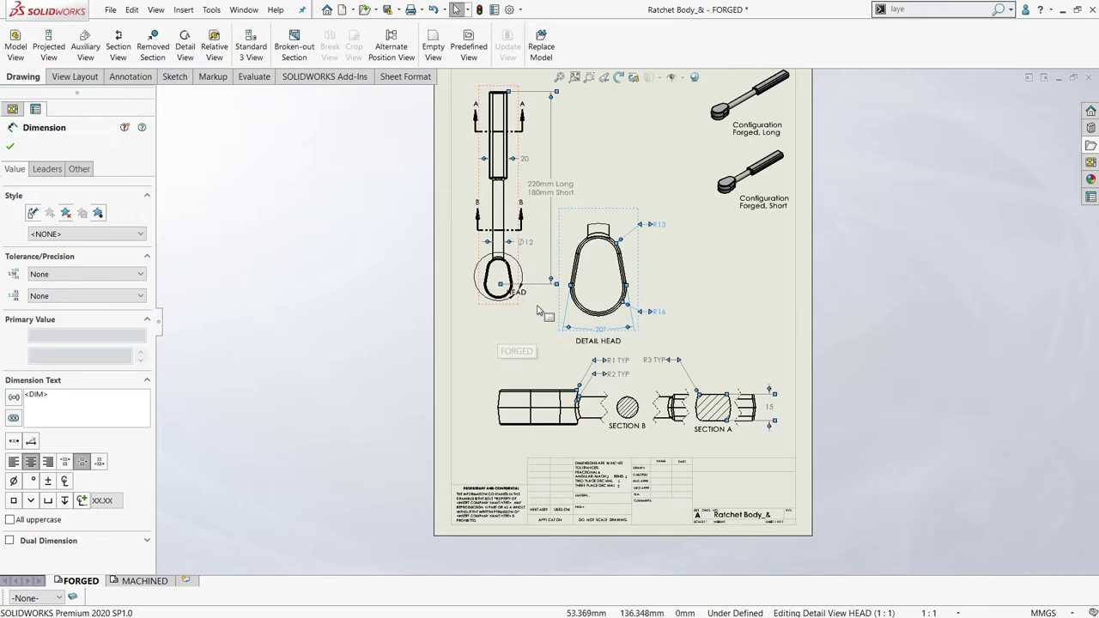
{"action": "left_click", "coordinate": [59, 597]}
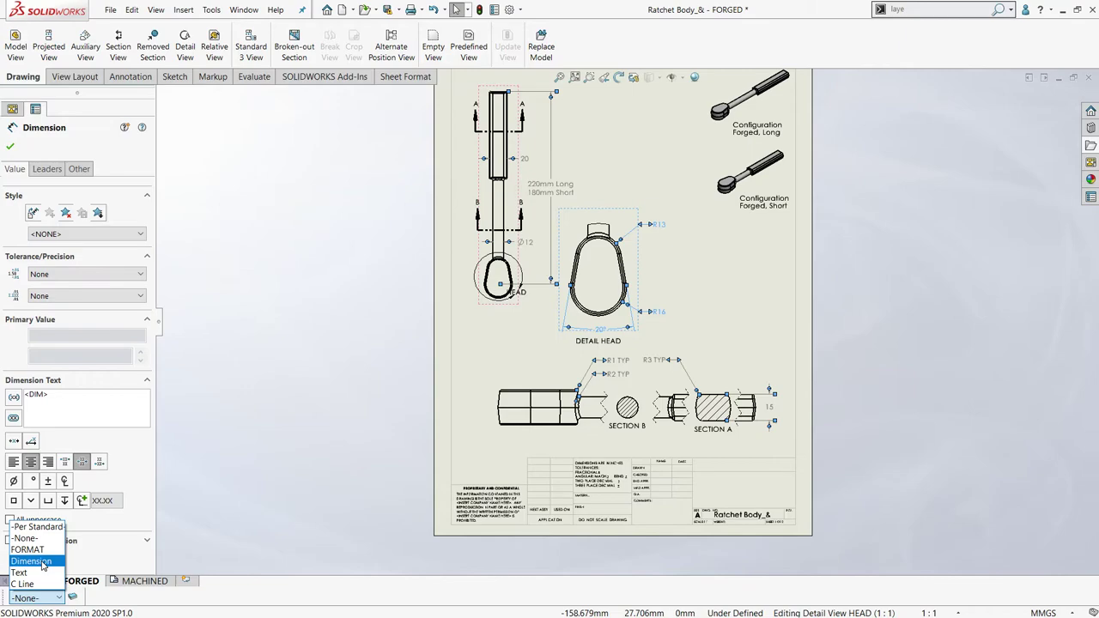
{"action": "left_click", "coordinate": [41, 563]}
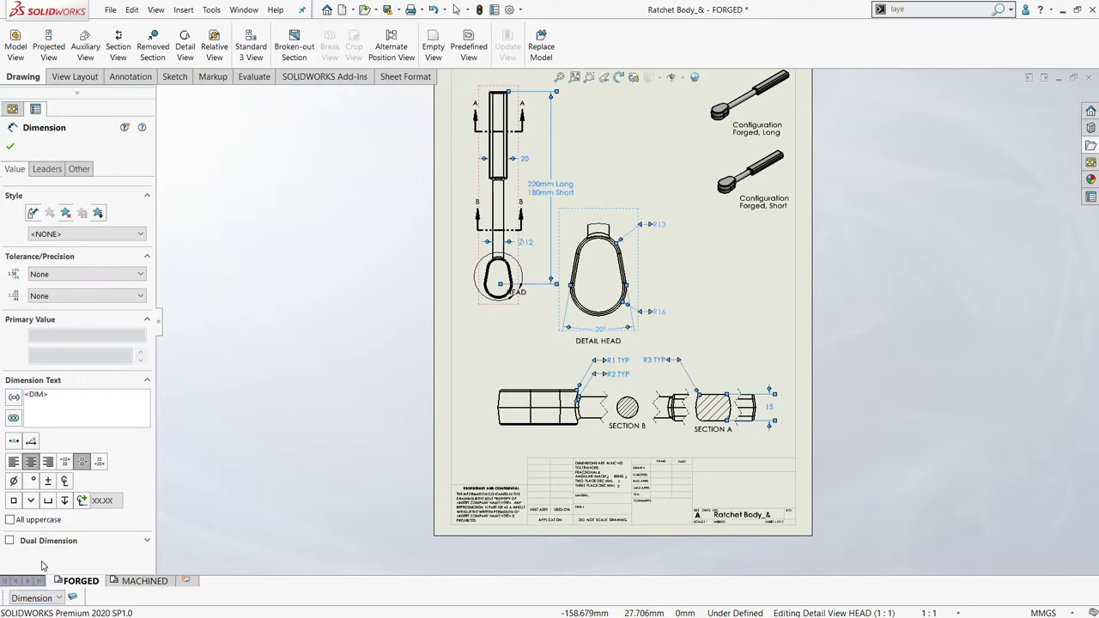
{"action": "left_click", "coordinate": [489, 361]}
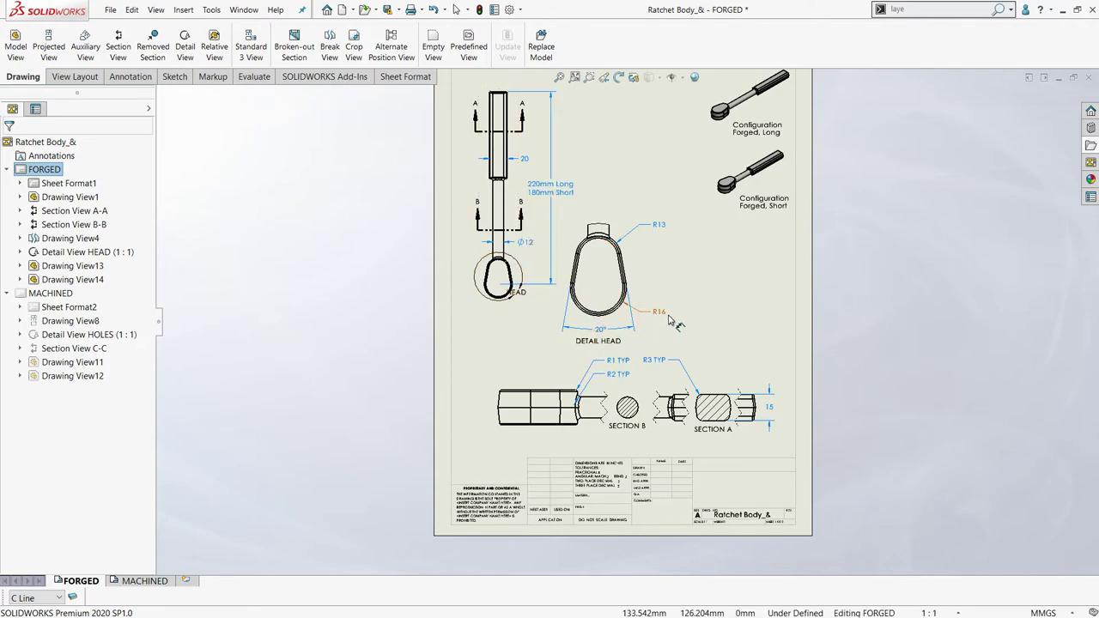
Step: Put both configuration notes, SECTION A/B, HEAD and DETAIL HEAD labels on the Text layer
{"action": "key", "text": "z"}
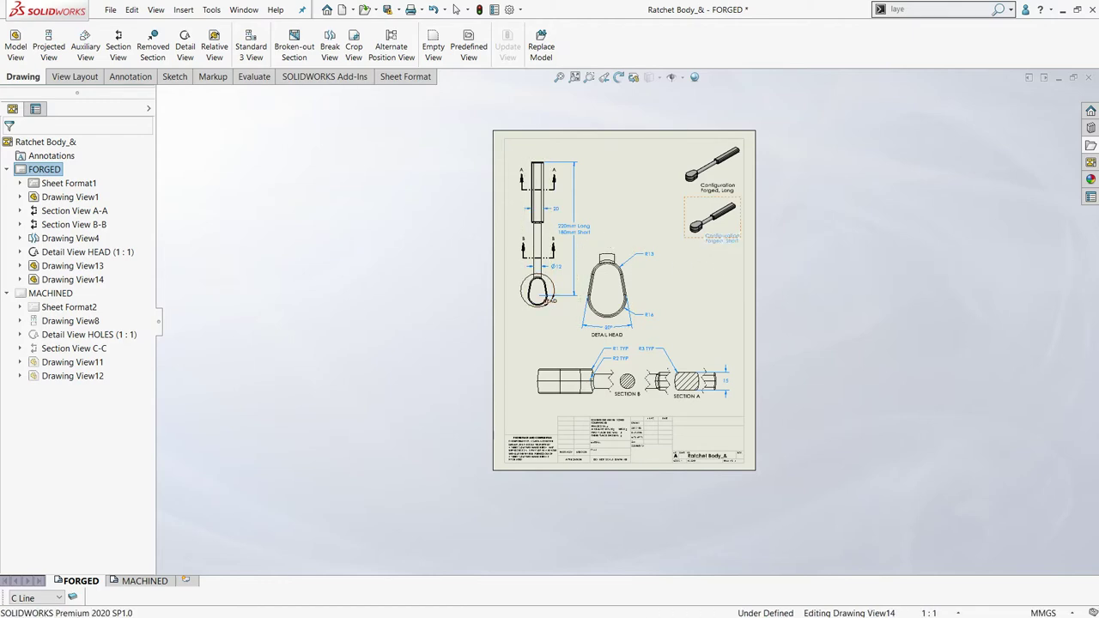
{"action": "left_click", "coordinate": [721, 237]}
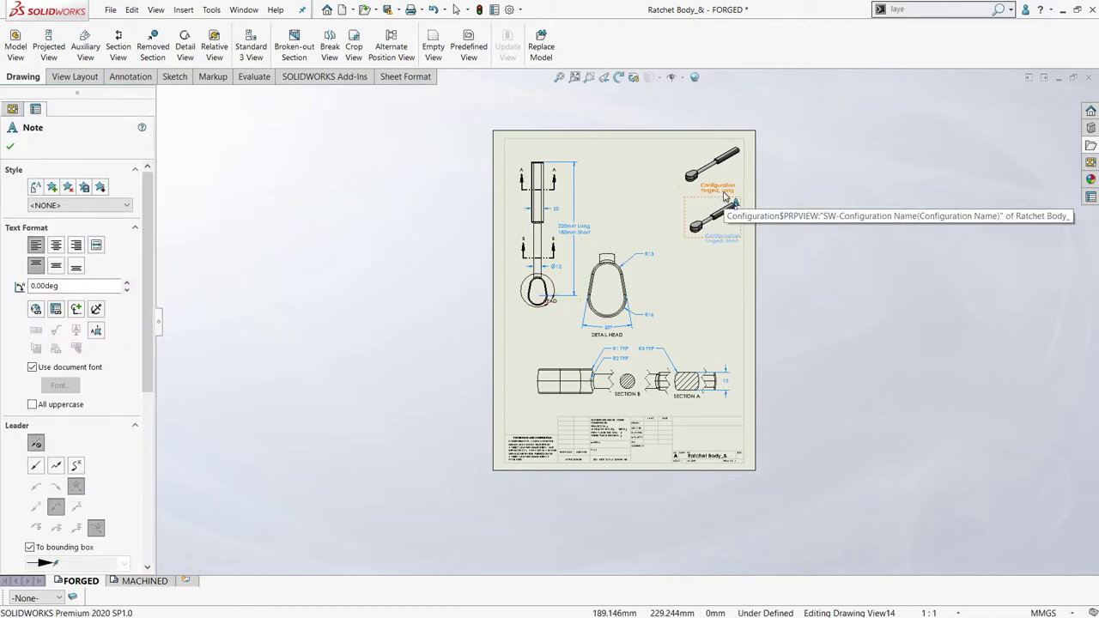
{"action": "left_click", "coordinate": [724, 196], "text": "ctrl"}
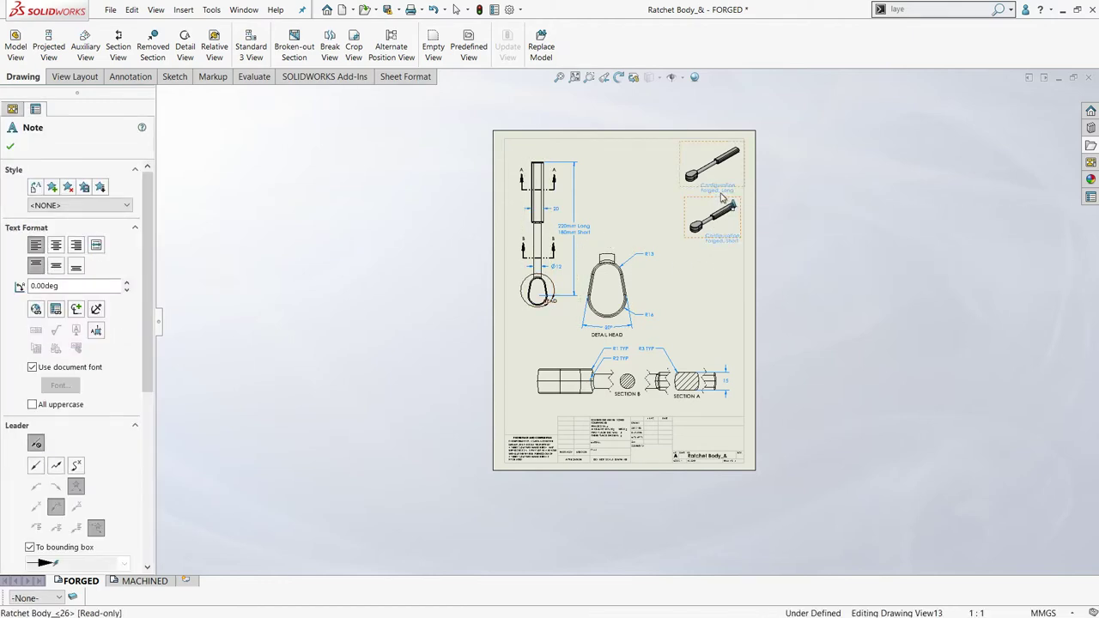
{"action": "left_click", "coordinate": [692, 396], "text": "ctrl"}
{"action": "left_click", "coordinate": [630, 394], "text": "ctrl"}
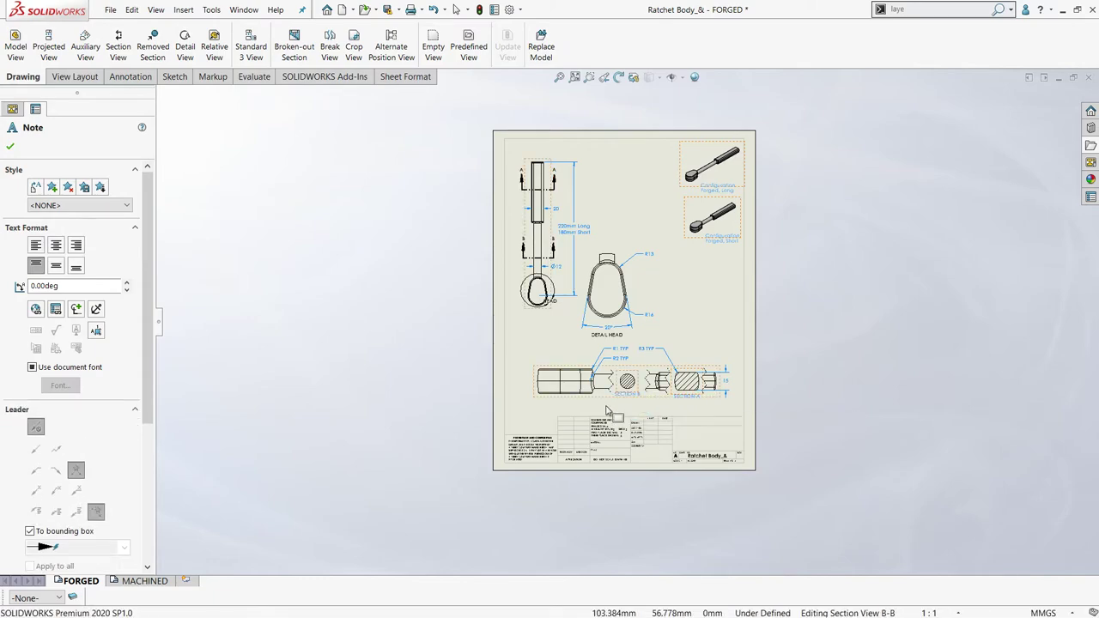
{"action": "scroll", "coordinate": [608, 410], "scroll_direction": "down", "scroll_amount": 3}
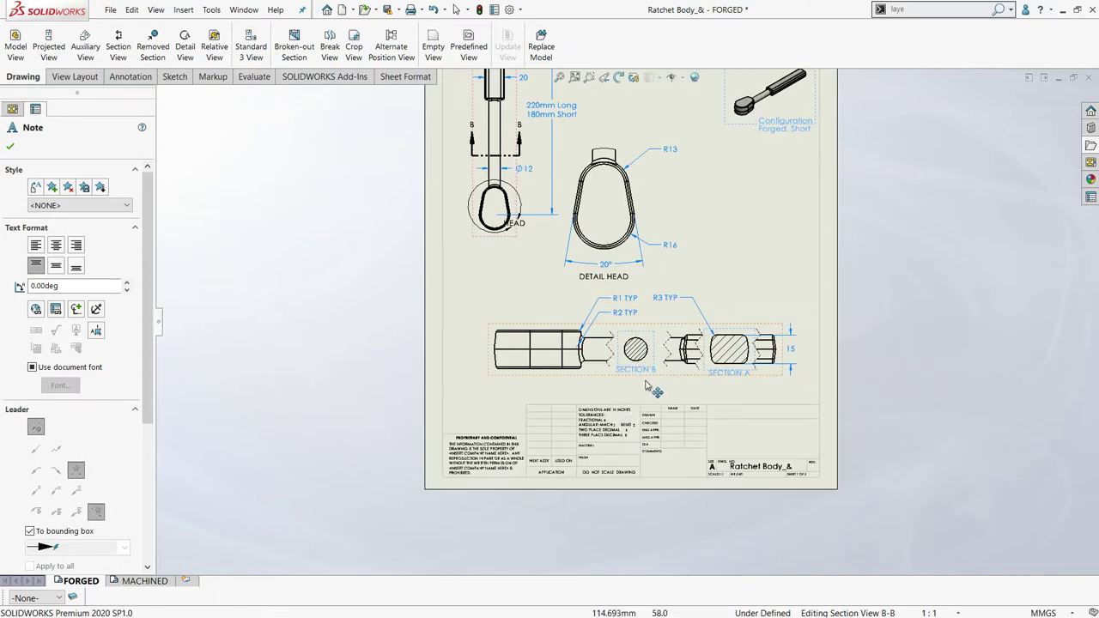
{"action": "left_click", "coordinate": [516, 224]}
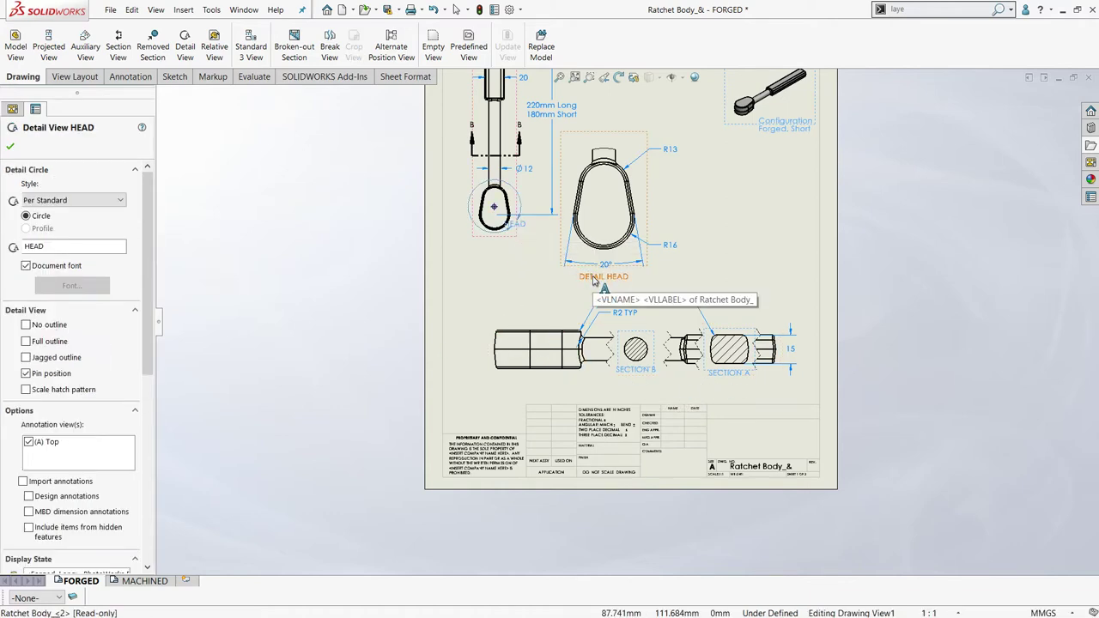
{"action": "left_click", "coordinate": [594, 278]}
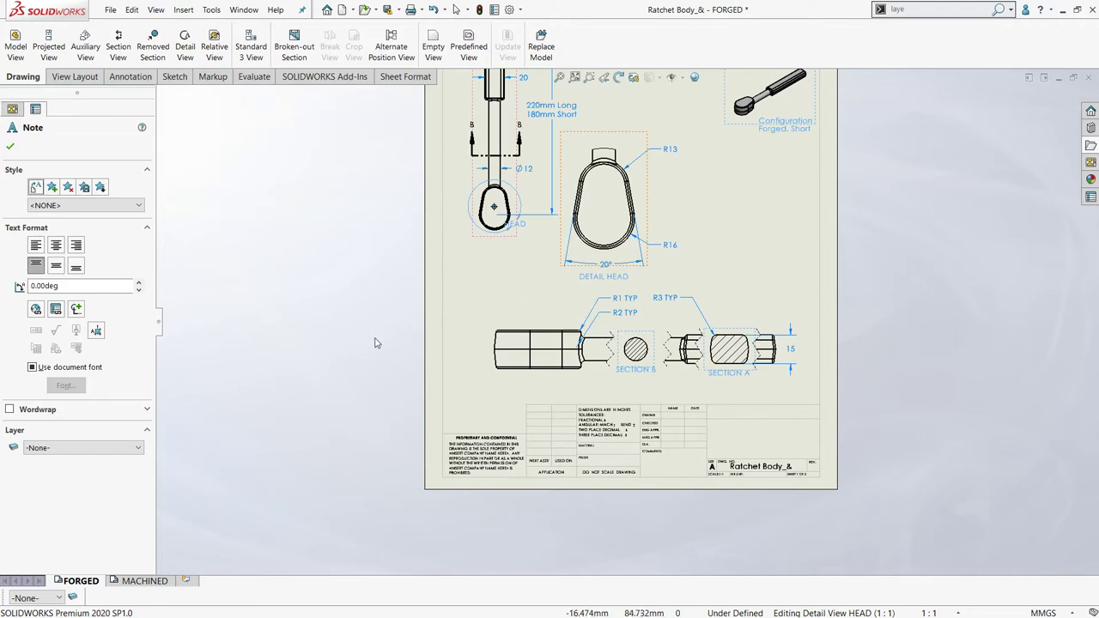
{"action": "left_click", "coordinate": [55, 599]}
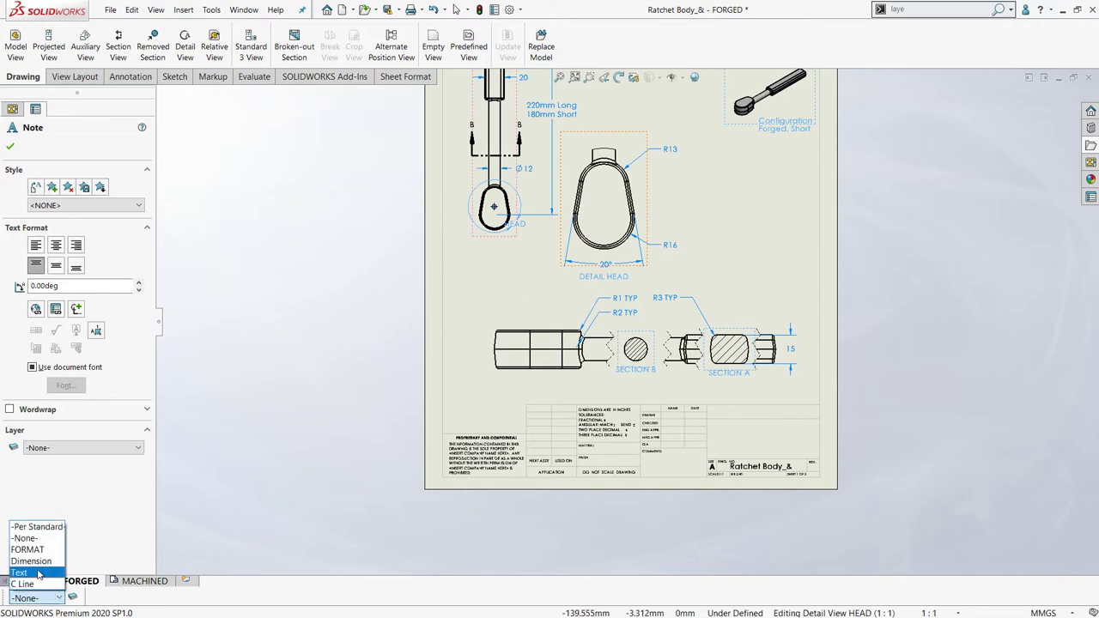
{"action": "left_click", "coordinate": [39, 573]}
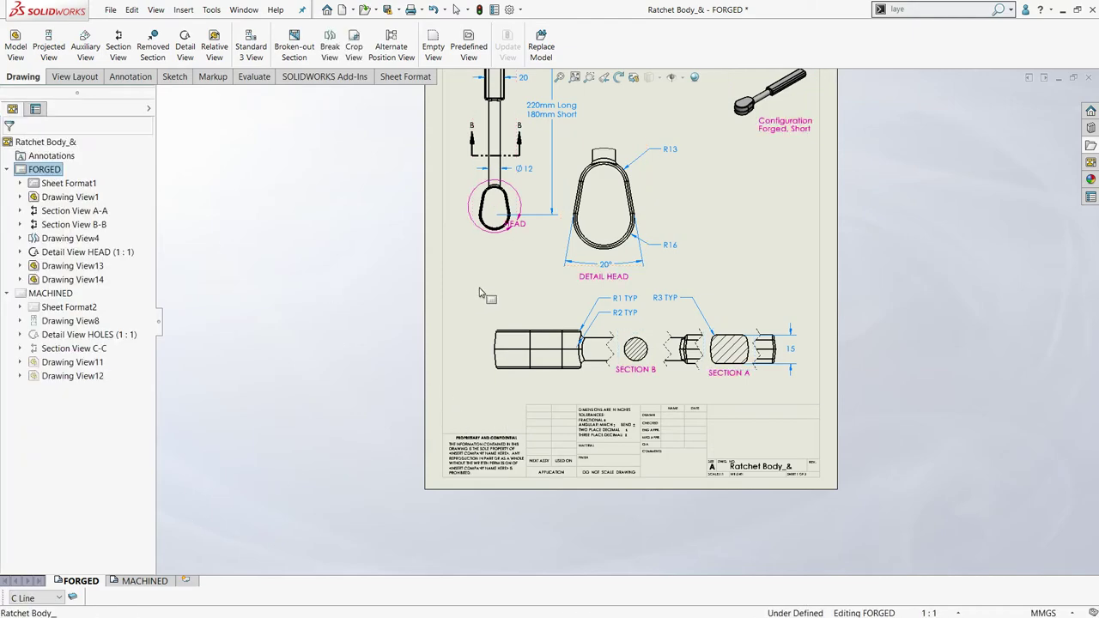
Step: Add a centerline through the neck of the DETAIL HEAD view
{"action": "scroll", "coordinate": [507, 292], "scroll_direction": "up", "scroll_amount": 5}
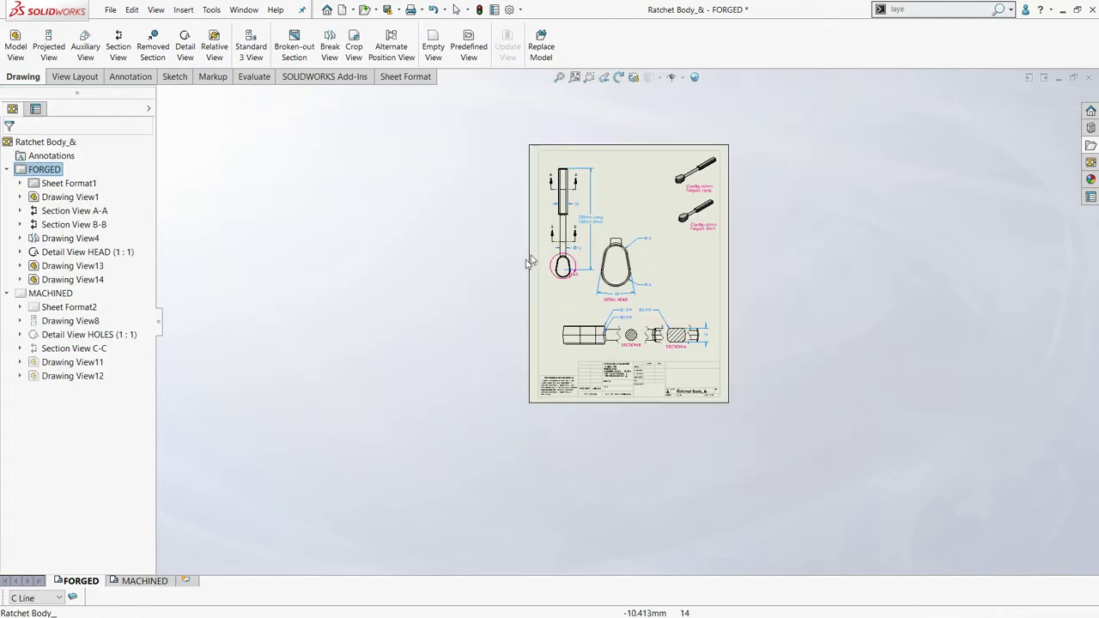
{"action": "scroll", "coordinate": [558, 240], "scroll_direction": "down", "scroll_amount": 3}
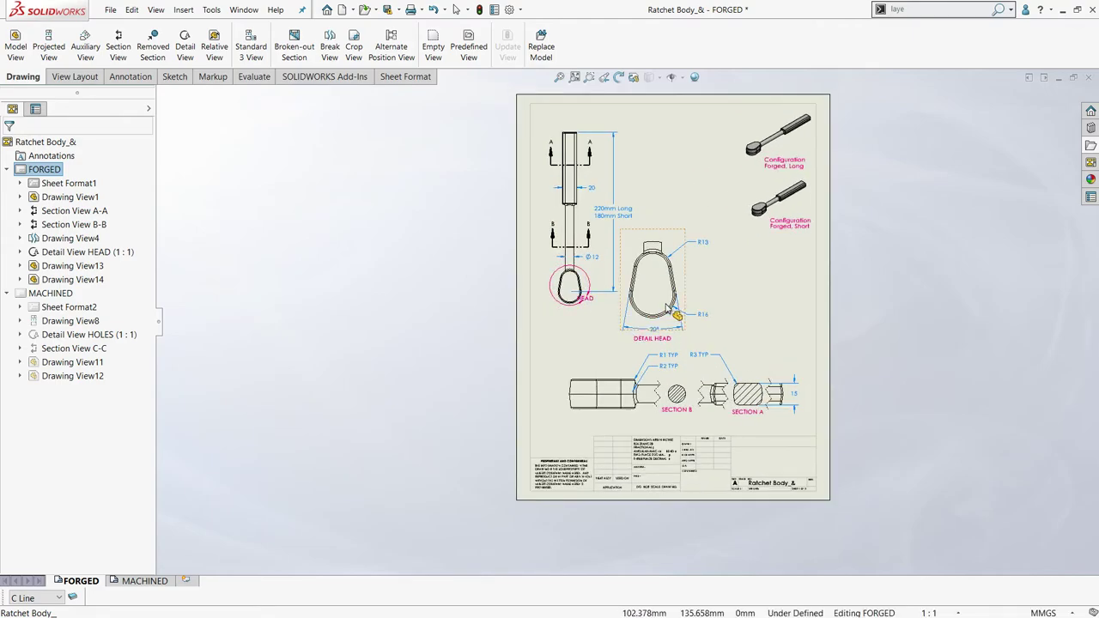
{"action": "scroll", "coordinate": [668, 308], "scroll_direction": "down", "scroll_amount": 2}
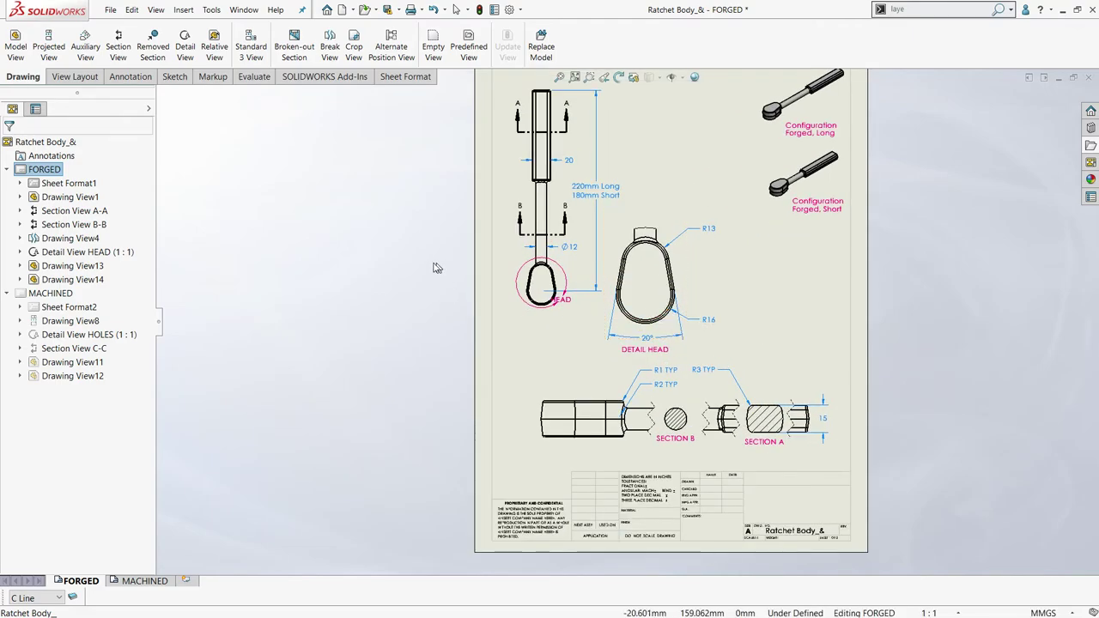
{"action": "left_click", "coordinate": [128, 78]}
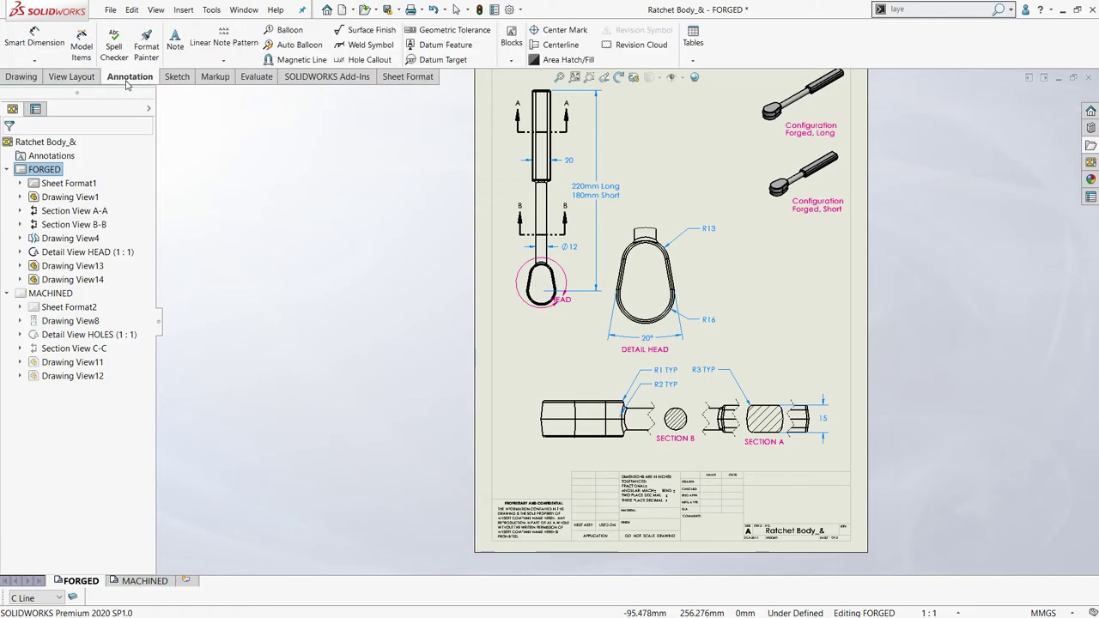
{"action": "left_click", "coordinate": [554, 45]}
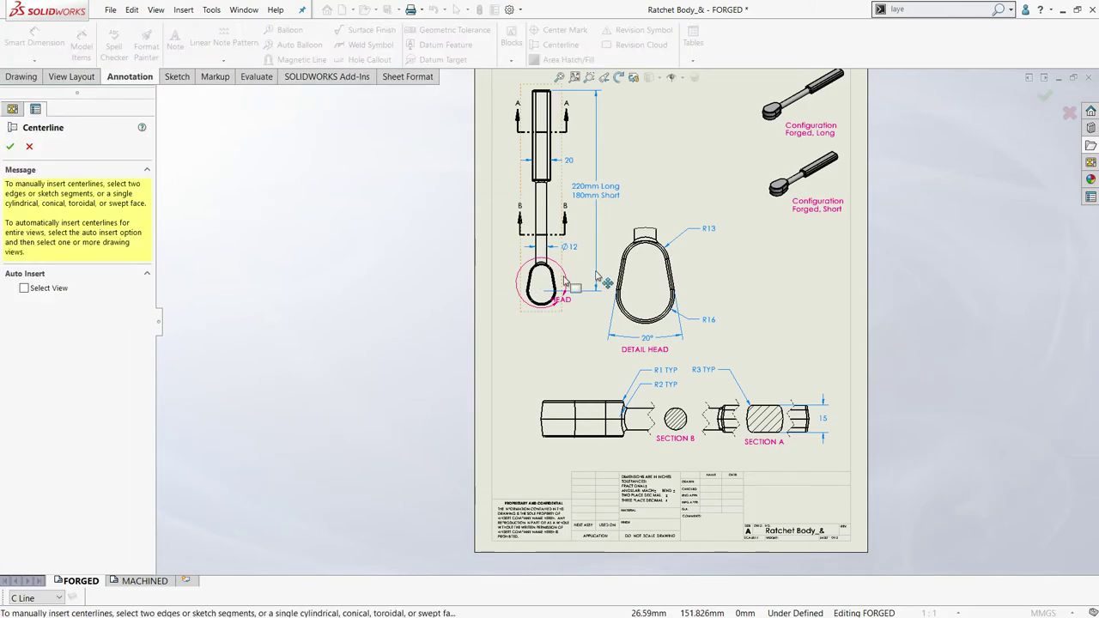
{"action": "scroll", "coordinate": [610, 277], "scroll_direction": "down", "scroll_amount": 4}
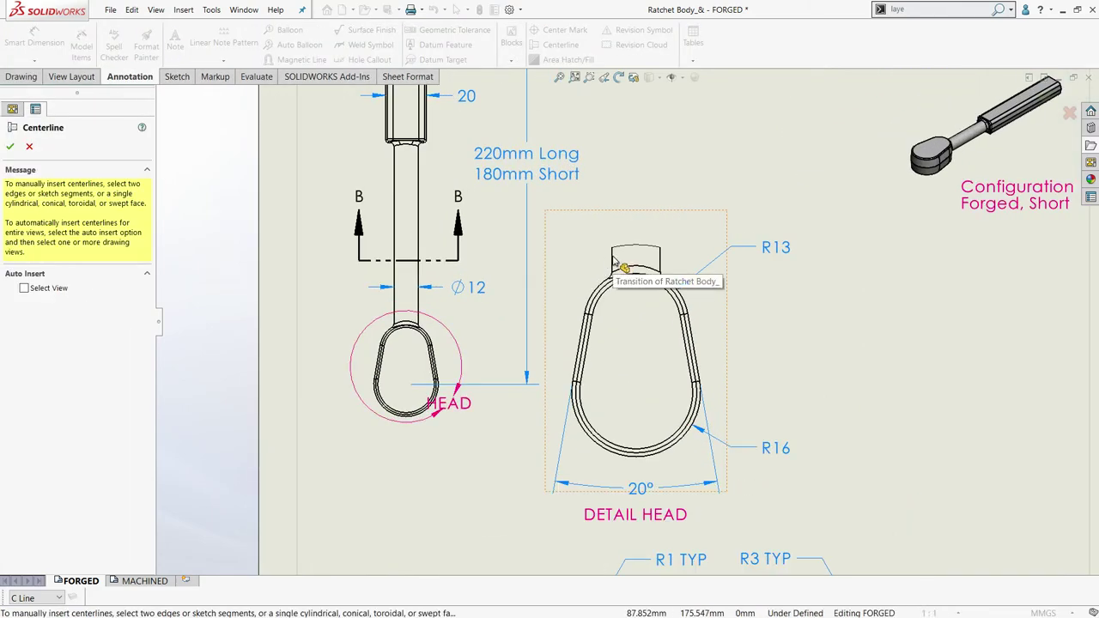
{"action": "left_click", "coordinate": [623, 266]}
{"action": "left_click", "coordinate": [10, 149]}
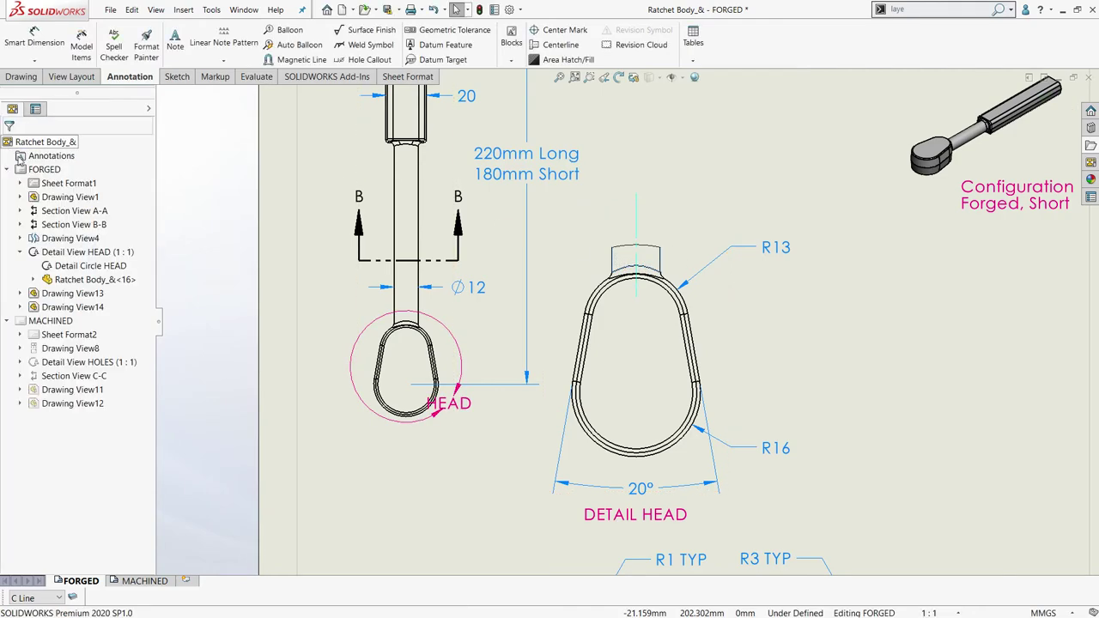
{"action": "scroll", "coordinate": [640, 311], "scroll_direction": "up", "scroll_amount": 5}
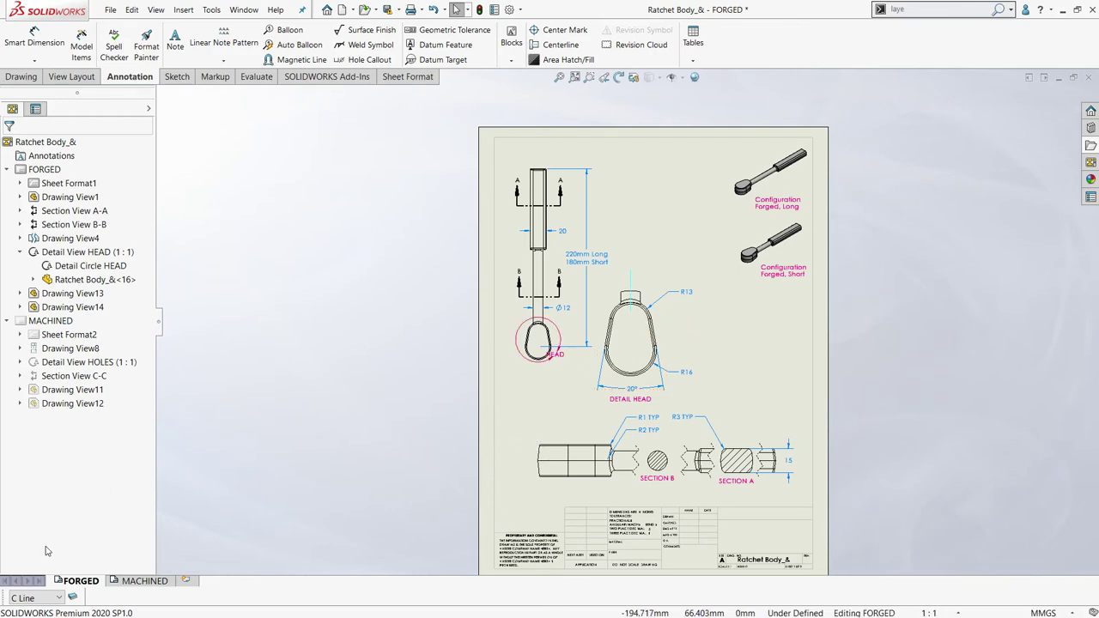
Step: Make FORMAT the current layer
{"action": "left_click", "coordinate": [60, 598]}
{"action": "left_click", "coordinate": [30, 561]}
{"action": "left_click", "coordinate": [58, 596]}
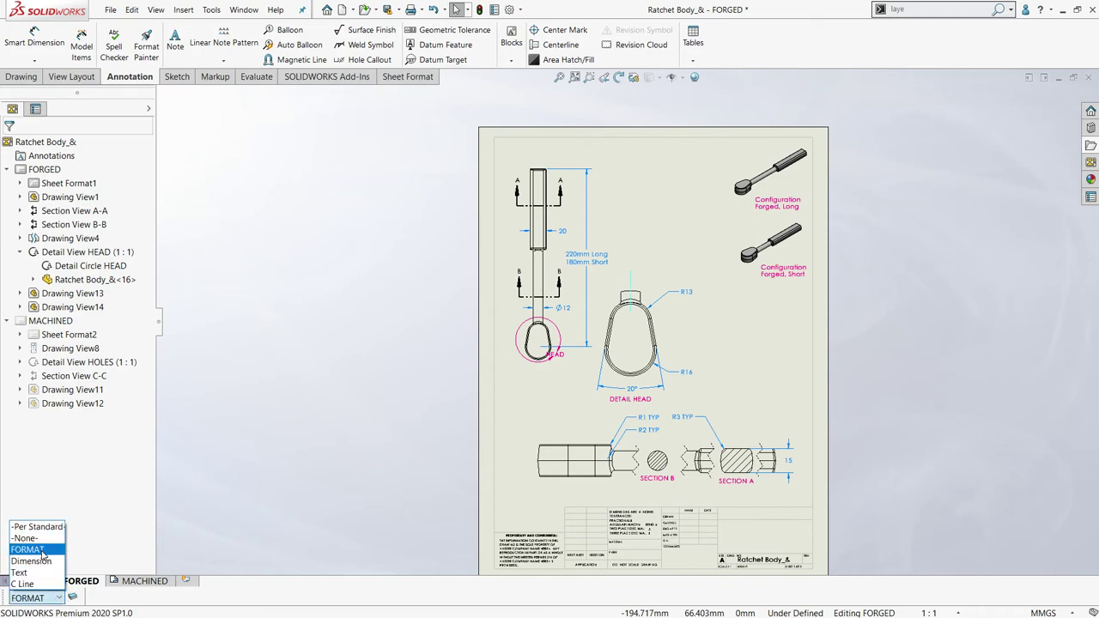
{"action": "left_click", "coordinate": [34, 574]}
Step: Hide the Dimension, C Line and Text layers, then show them again and apply
{"action": "left_click", "coordinate": [72, 597]}
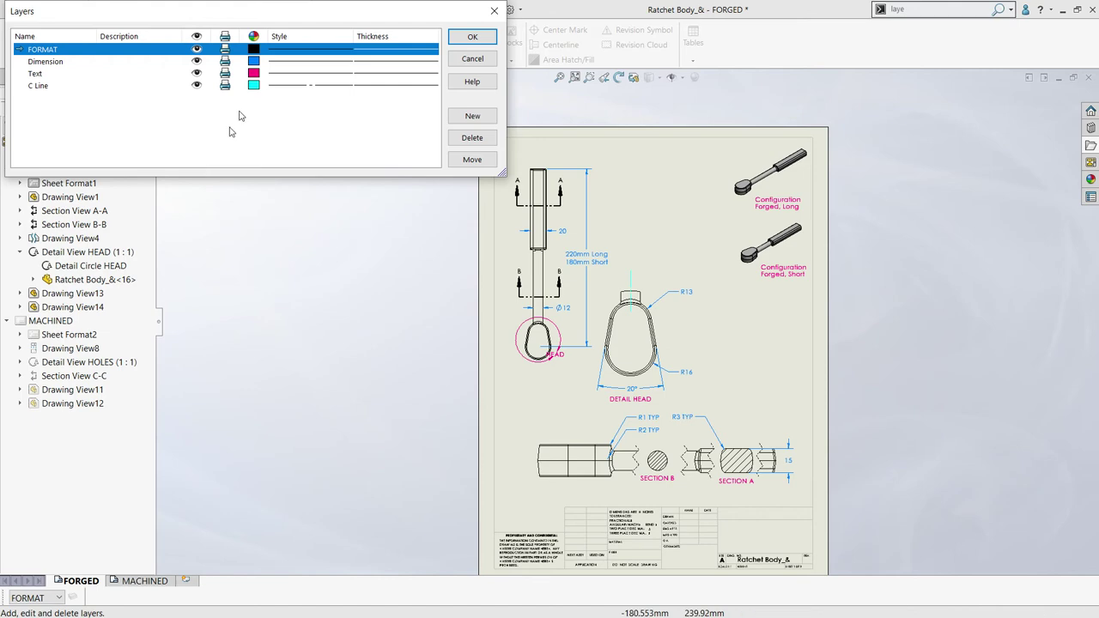
{"action": "left_click", "coordinate": [196, 62]}
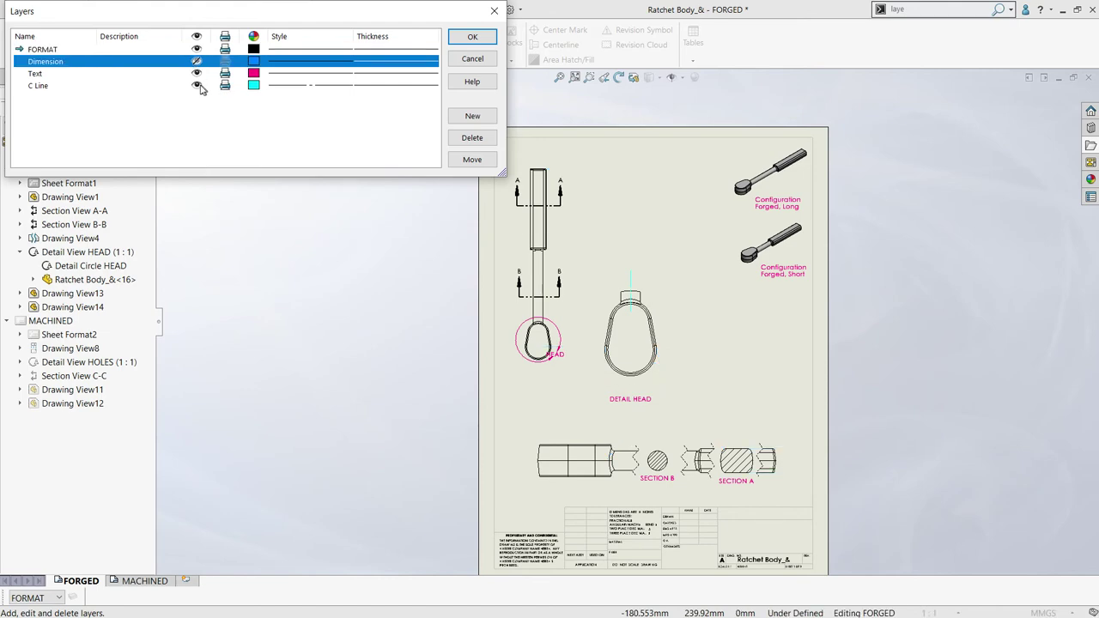
{"action": "left_click", "coordinate": [196, 85]}
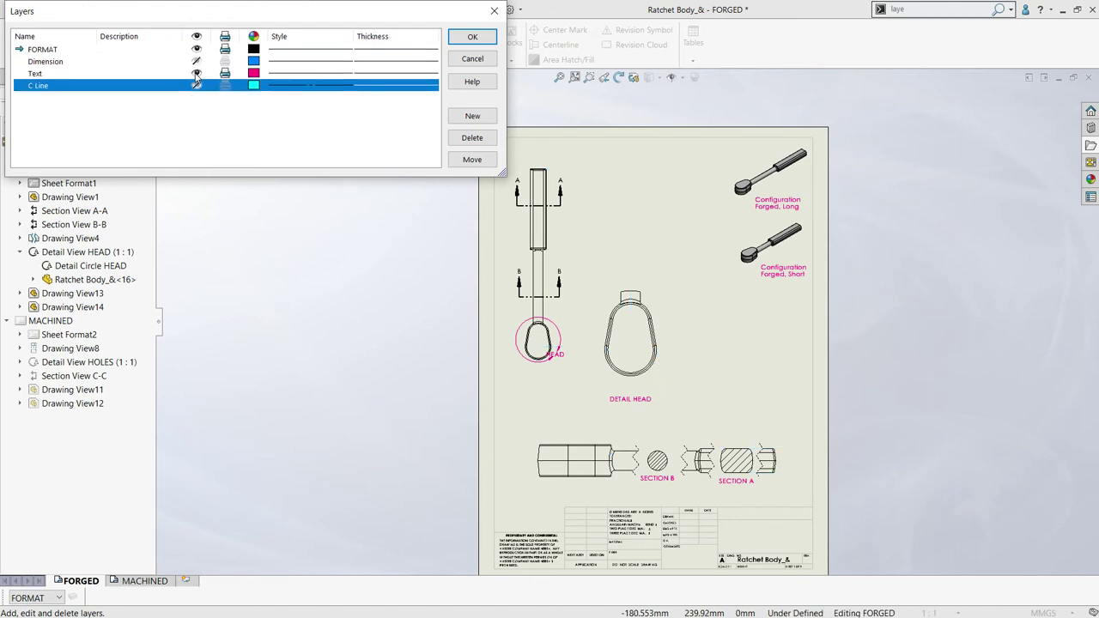
{"action": "left_click", "coordinate": [196, 74]}
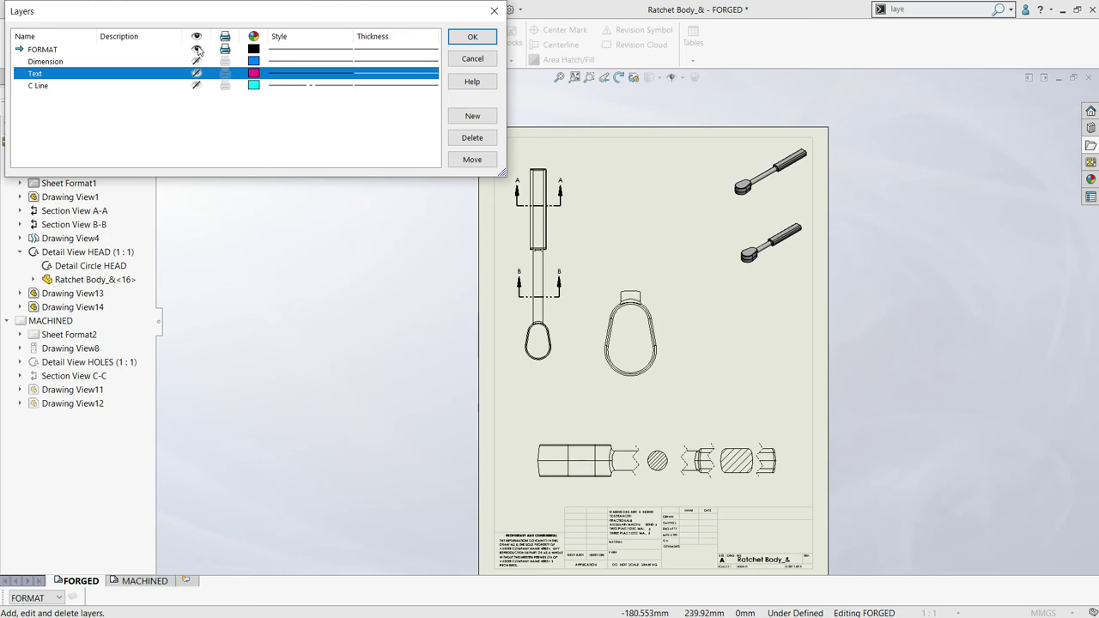
{"action": "left_click", "coordinate": [197, 50]}
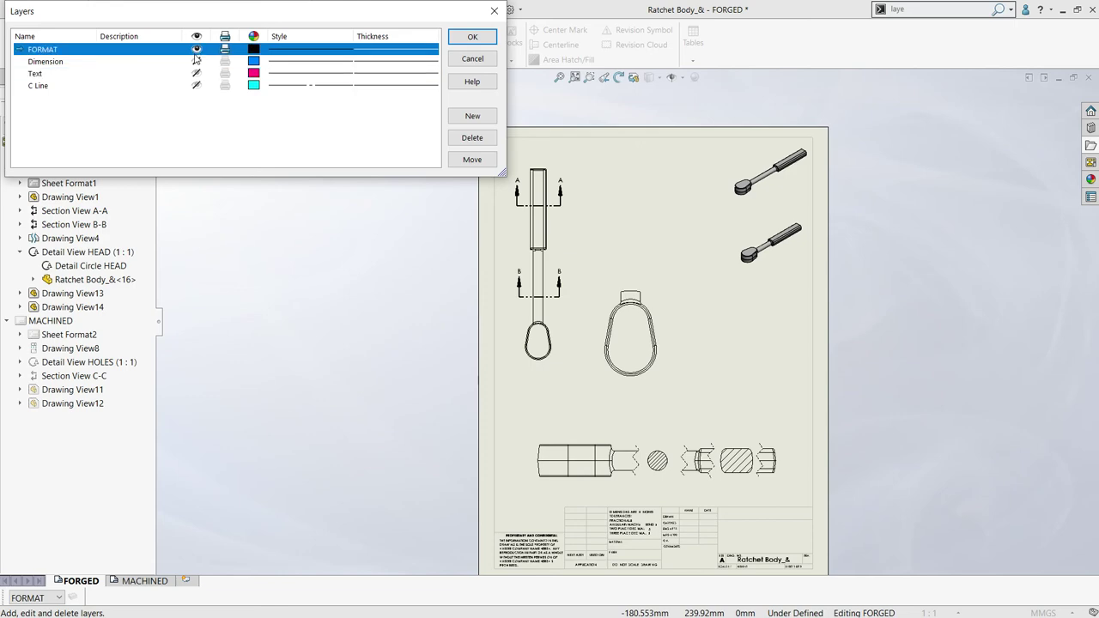
{"action": "left_click", "coordinate": [197, 61]}
{"action": "left_click", "coordinate": [196, 74]}
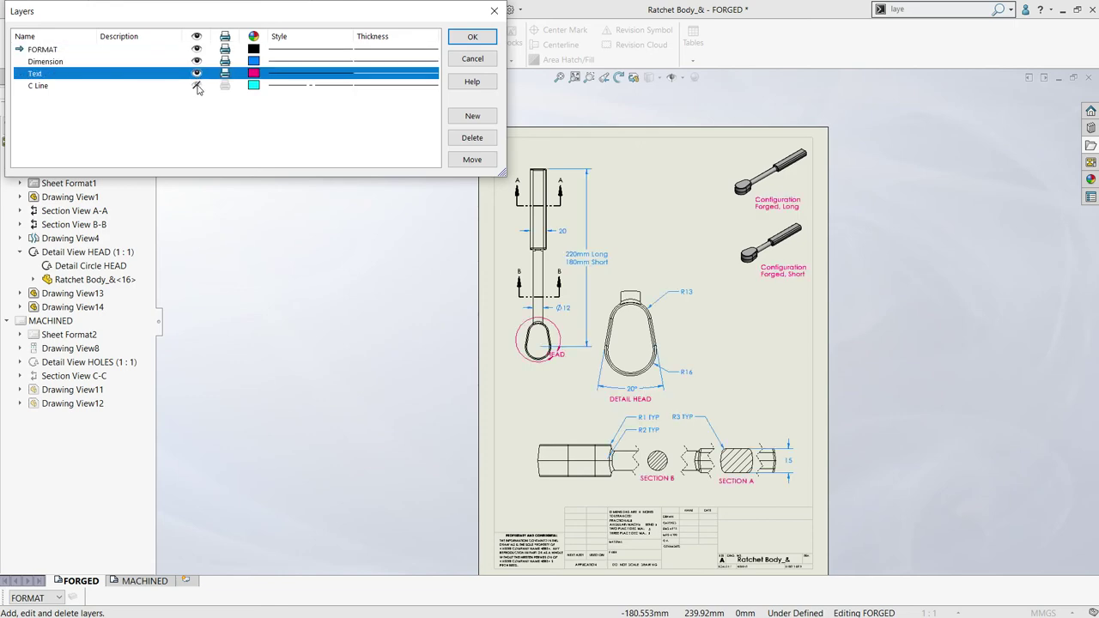
{"action": "left_click", "coordinate": [197, 86]}
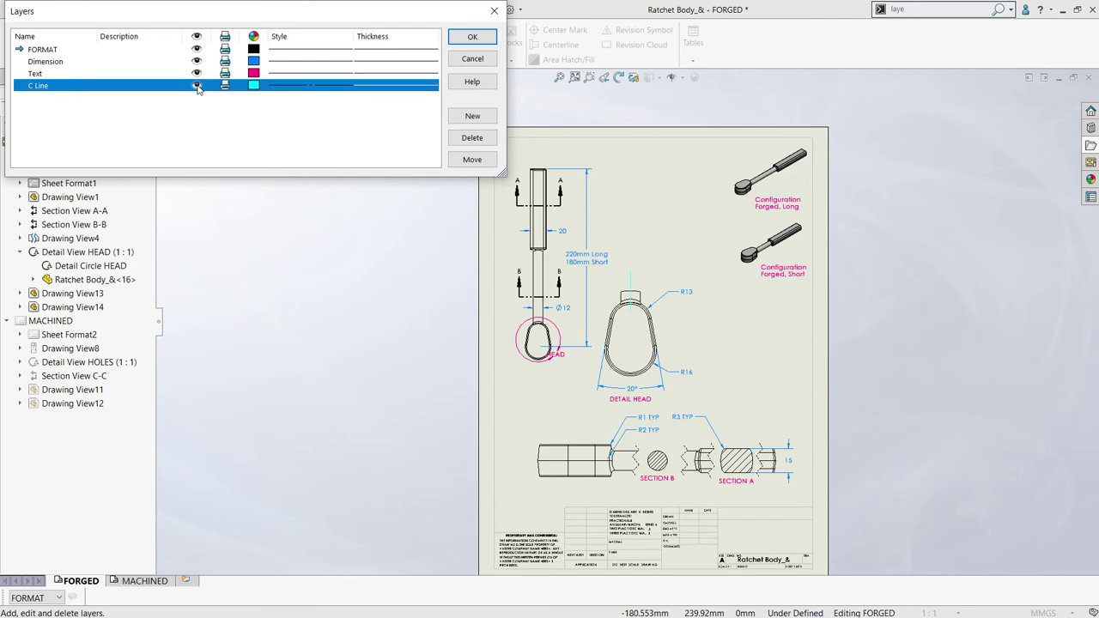
{"action": "left_click", "coordinate": [472, 39]}
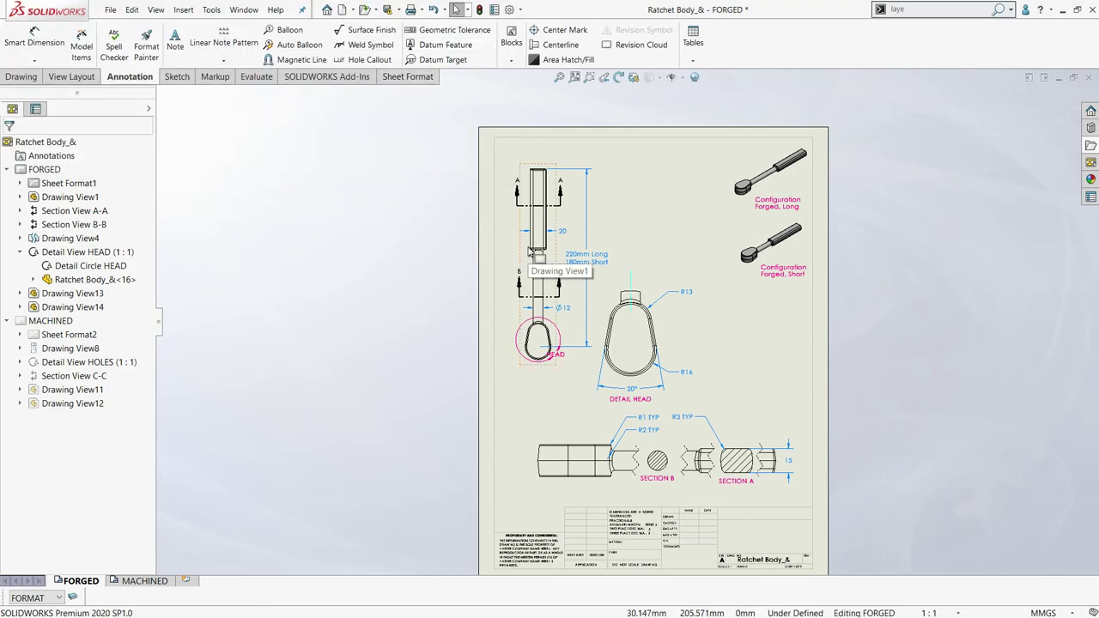